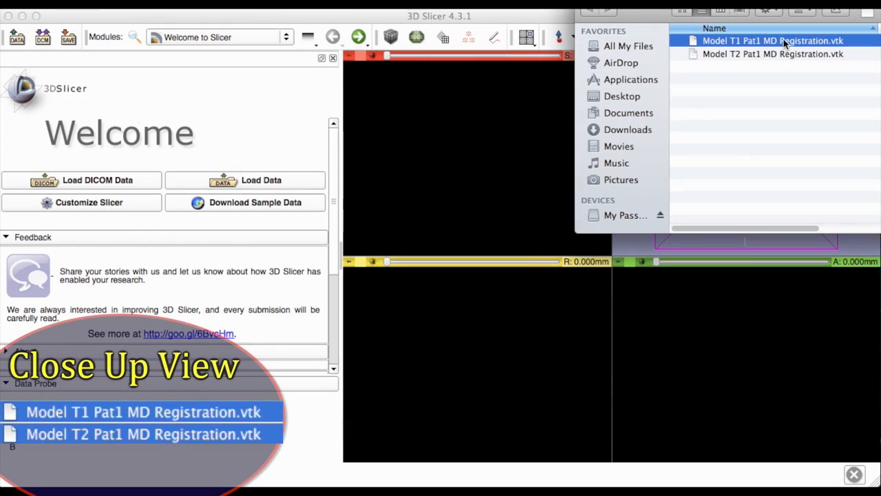
# Step: Load Model T1 Pat1 MD Registration.vtk and Model T2 Pat1 MD Registration.vtk into the scene as models
pyautogui.keyDown('shift'); pyautogui.click(749, 59); pyautogui.keyUp('shift')
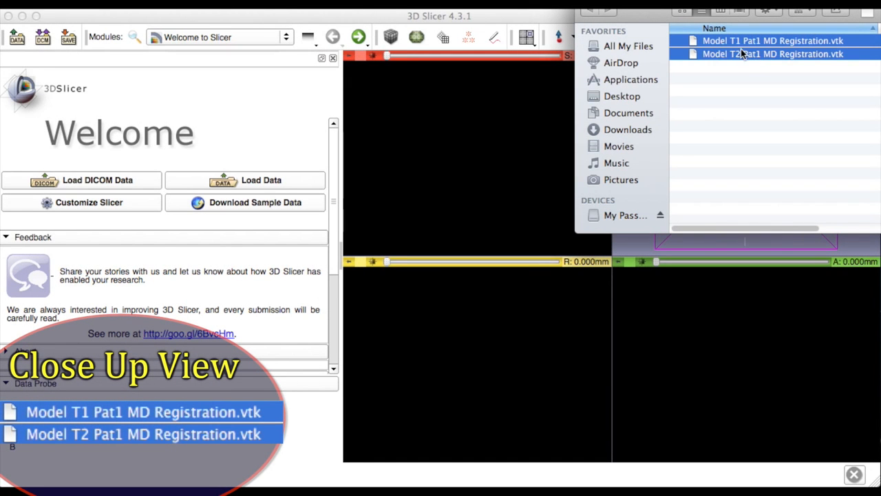
pyautogui.moveTo(738, 49); pyautogui.dragTo(478, 339)
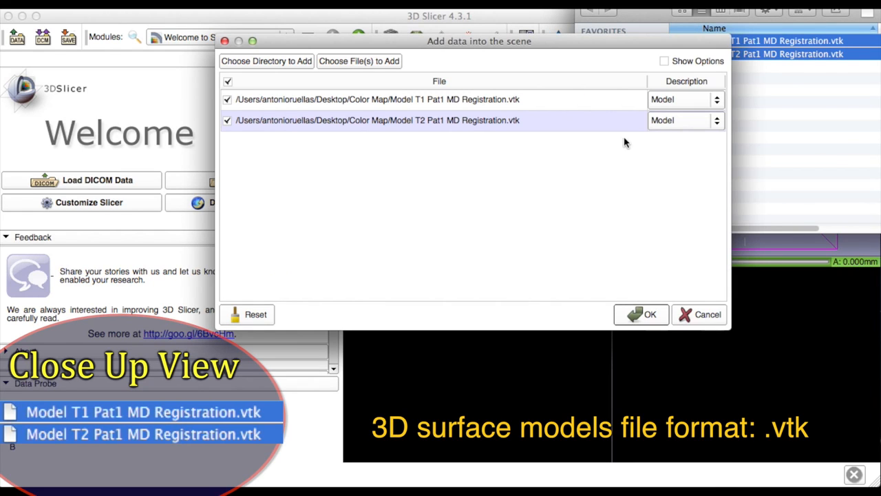
pyautogui.click(639, 312)
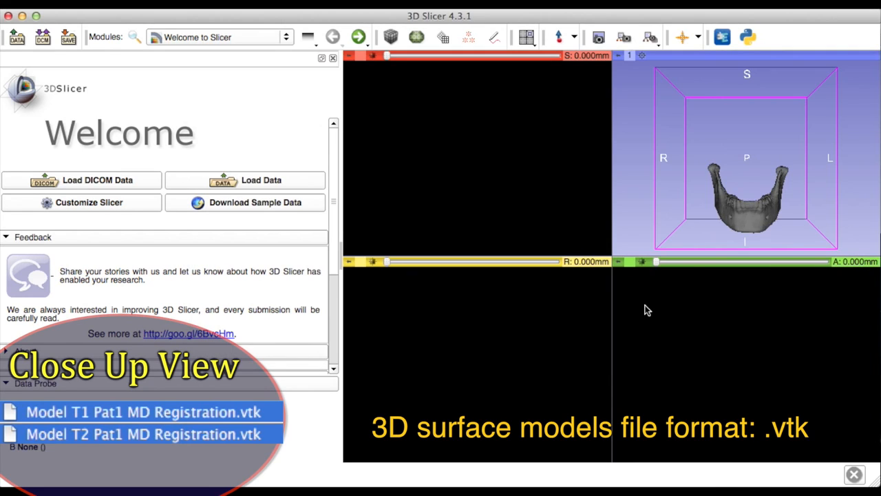
# Step: Switch the view layout to 3D only and enlarge the mandible model in the view
pyautogui.moveTo(772, 209)
pyautogui.mouseDown()
pyautogui.moveTo(734, 213)
pyautogui.moveTo(702, 195)
pyautogui.moveTo(750, 225)
pyautogui.moveTo(765, 222)
pyautogui.mouseUp()
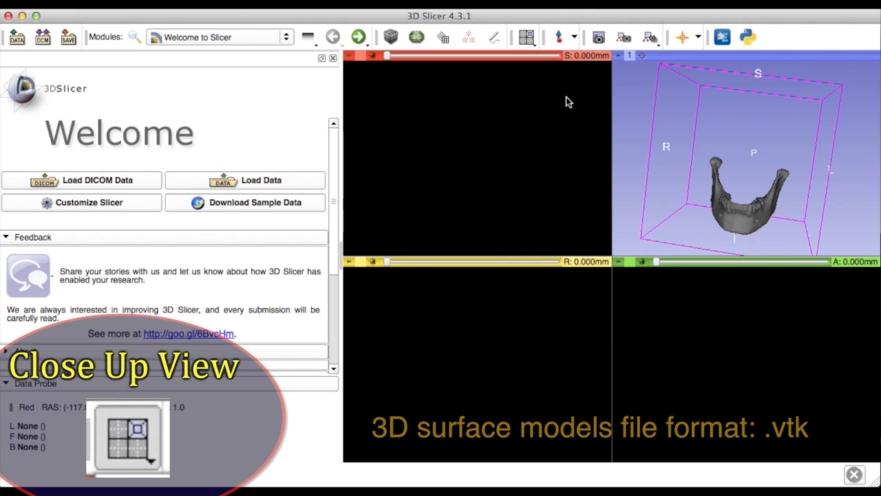
pyautogui.click(527, 38)
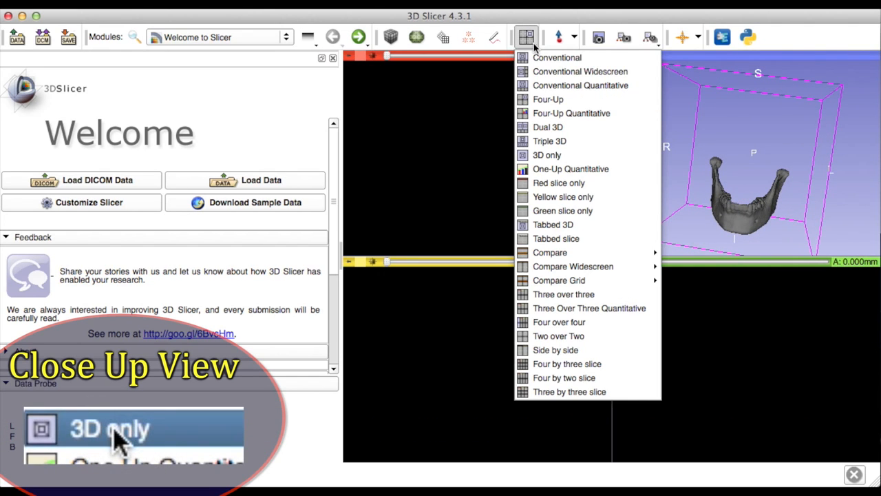
pyautogui.click(550, 156)
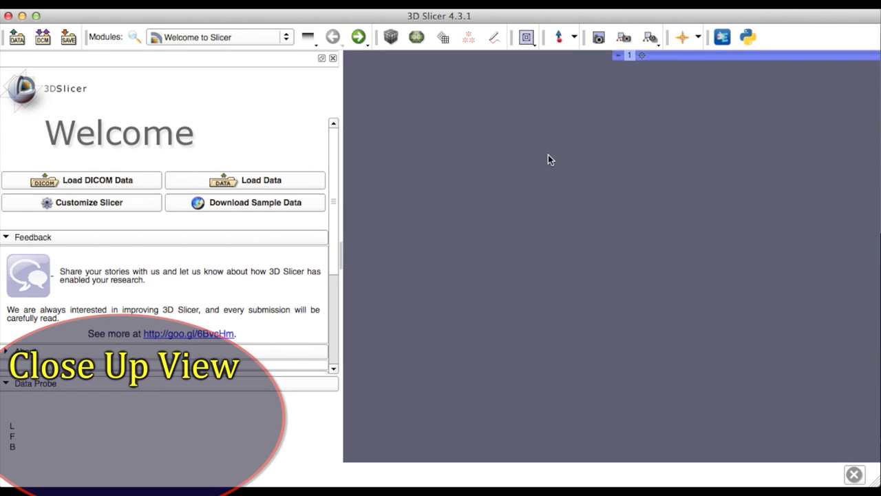
pyautogui.scroll(3, 619, 372)
pyautogui.moveTo(608, 375)
pyautogui.mouseDown()
pyautogui.moveTo(544, 368)
pyautogui.moveTo(626, 366)
pyautogui.moveTo(655, 347)
pyautogui.moveTo(614, 358)
pyautogui.mouseUp()
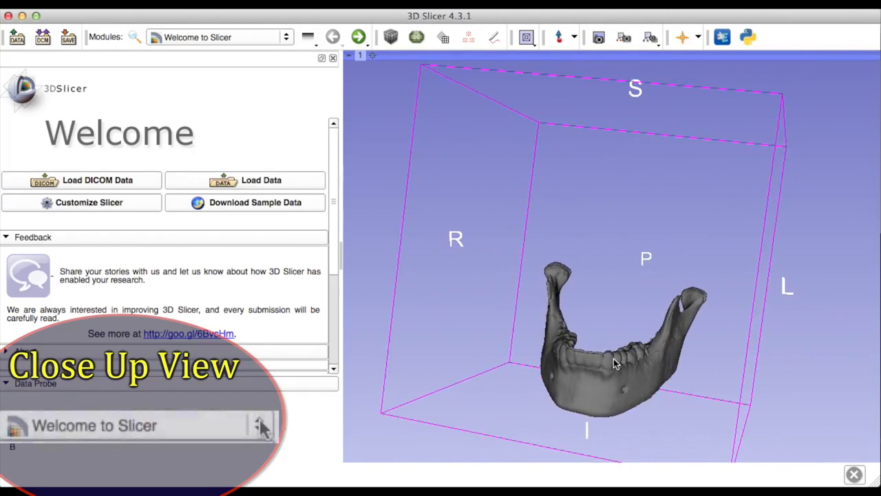
# Step: In the Model To Model Distance module, set VTK File 1 to Model T2 Pat1 MD Registration and VTK File 2 to Model T1 Pat1 MD Registration
pyautogui.click(286, 37)
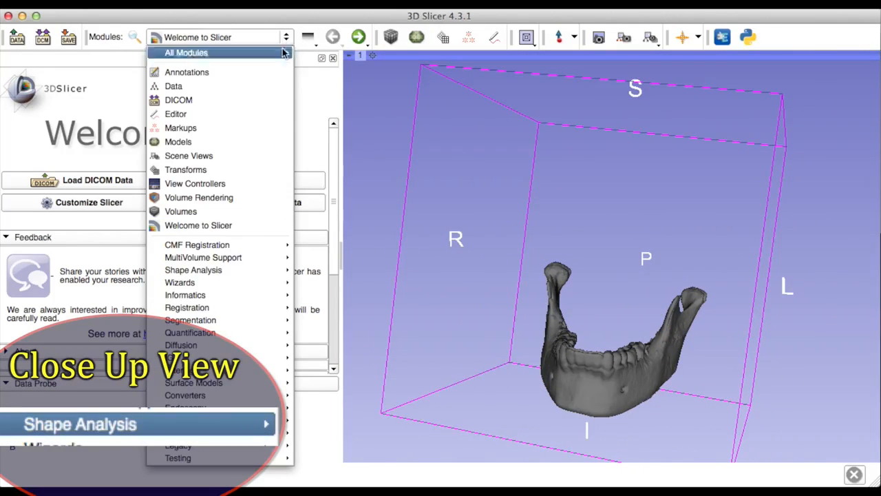
pyautogui.moveTo(225, 271)
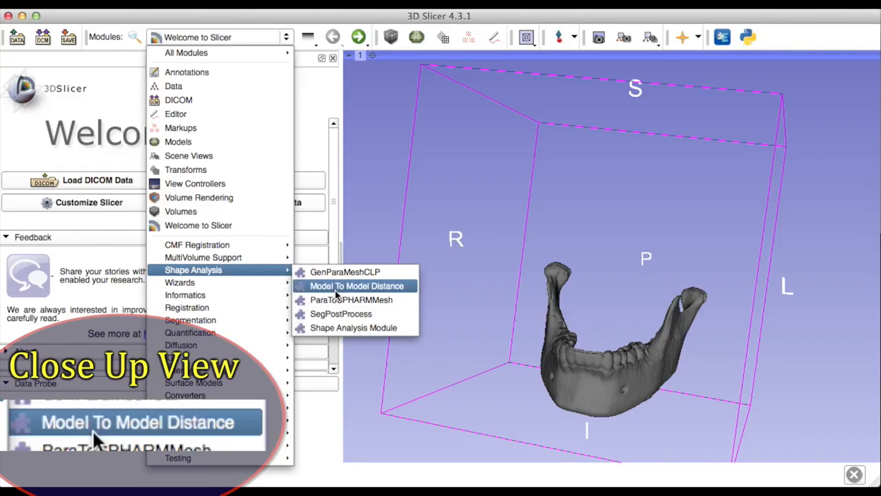
pyautogui.click(336, 288)
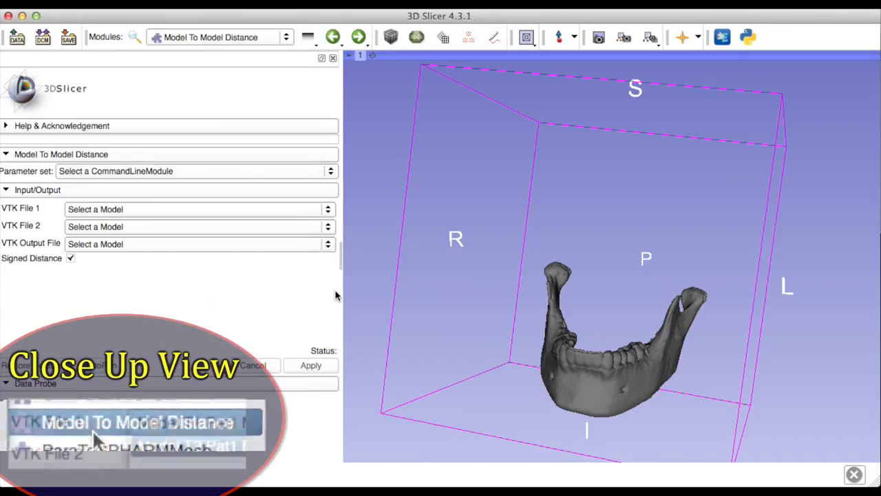
pyautogui.click(328, 210)
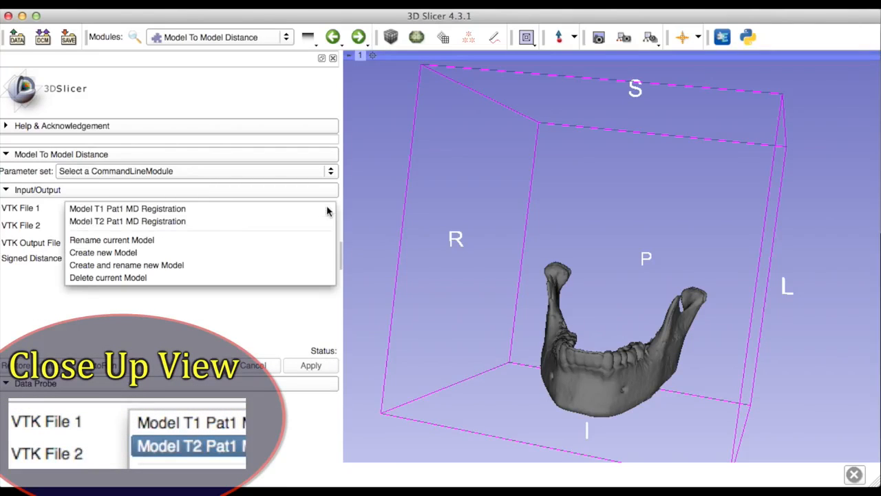
pyautogui.click(279, 226)
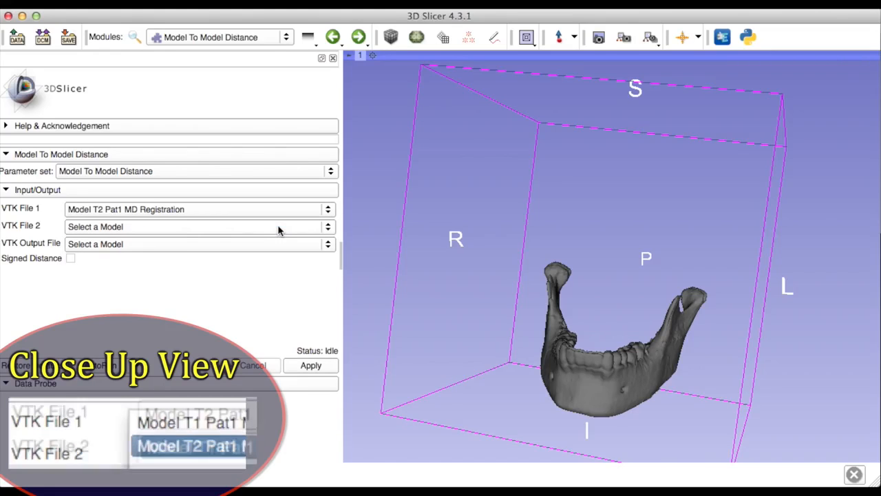
pyautogui.click(328, 228)
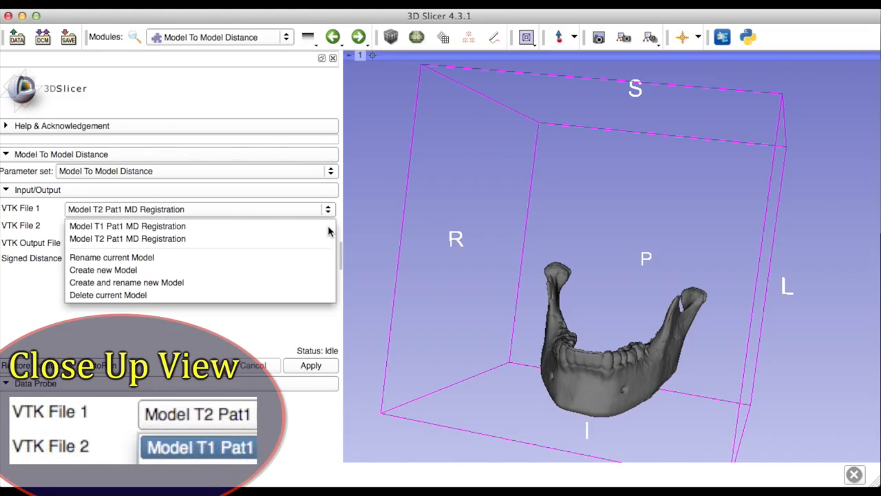
pyautogui.click(212, 232)
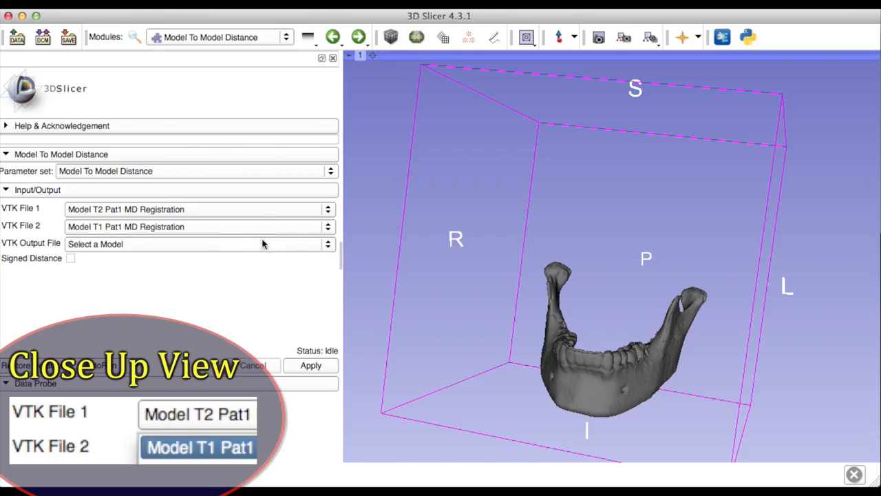
# Step: Compute the signed distance between the two models into a new output model named Color Map Pat1
pyautogui.click(327, 245)
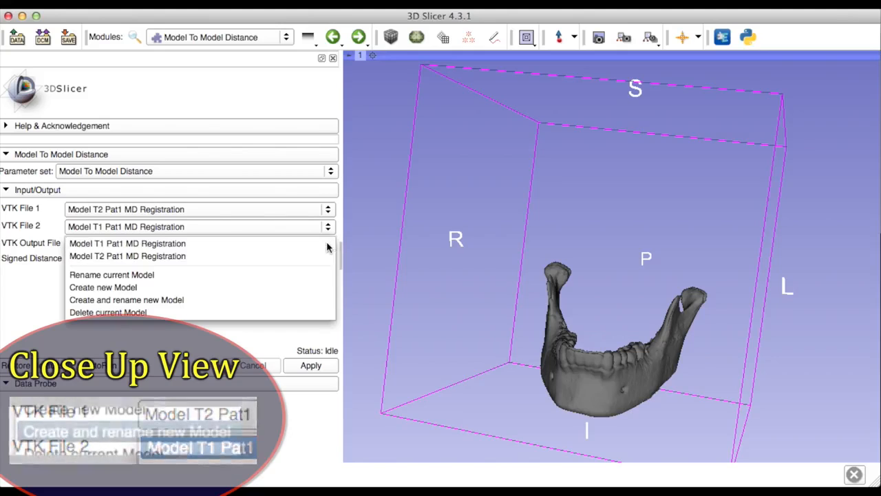
pyautogui.click(285, 304)
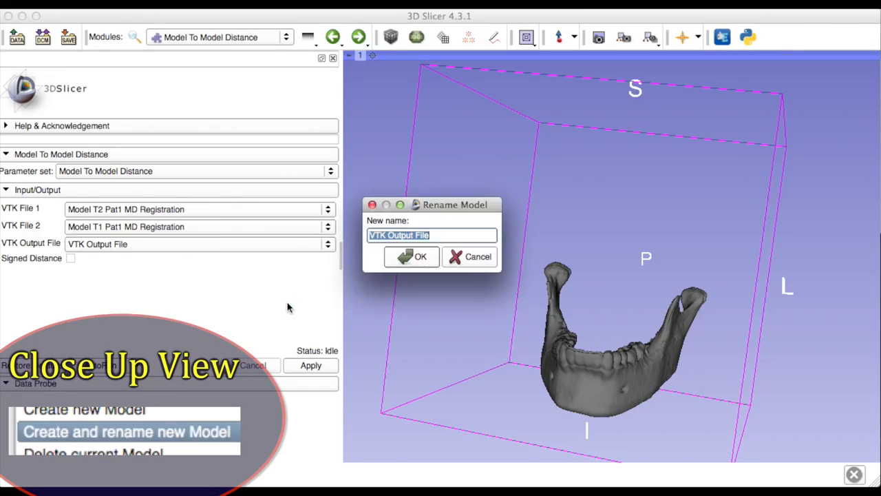
pyautogui.write('Color')
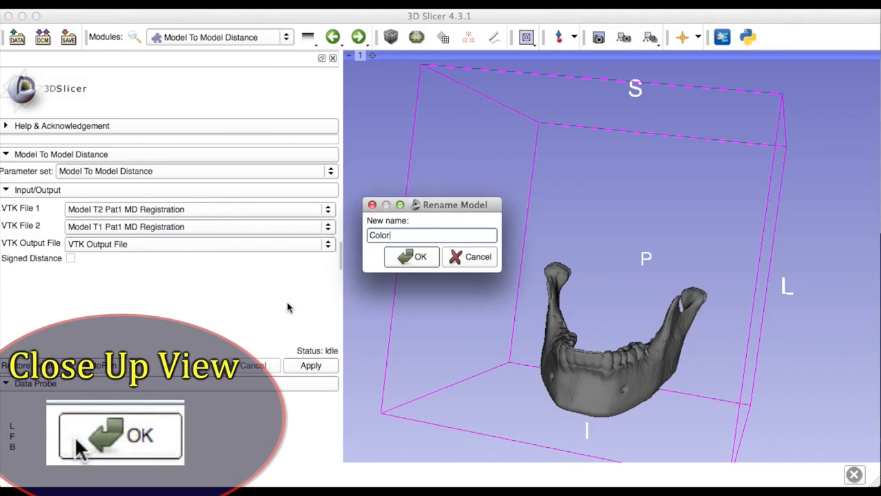
pyautogui.write(' Map Pat1')
pyautogui.click(401, 259)
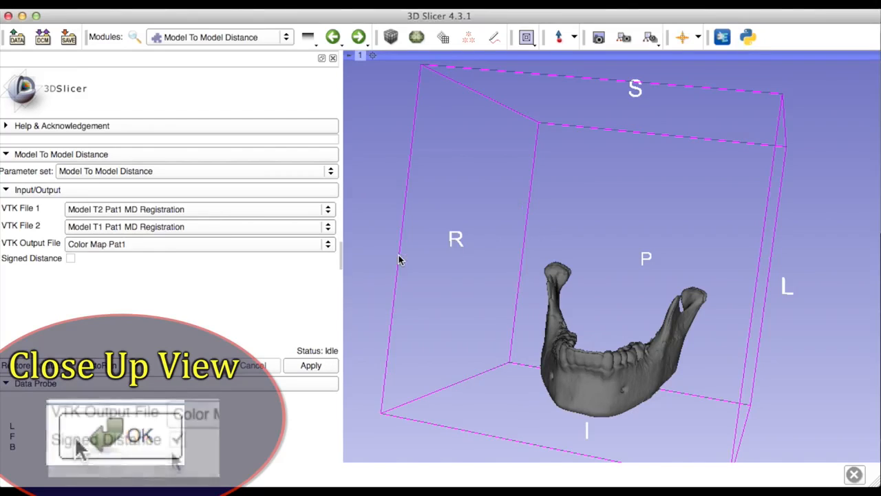
pyautogui.click(70, 259)
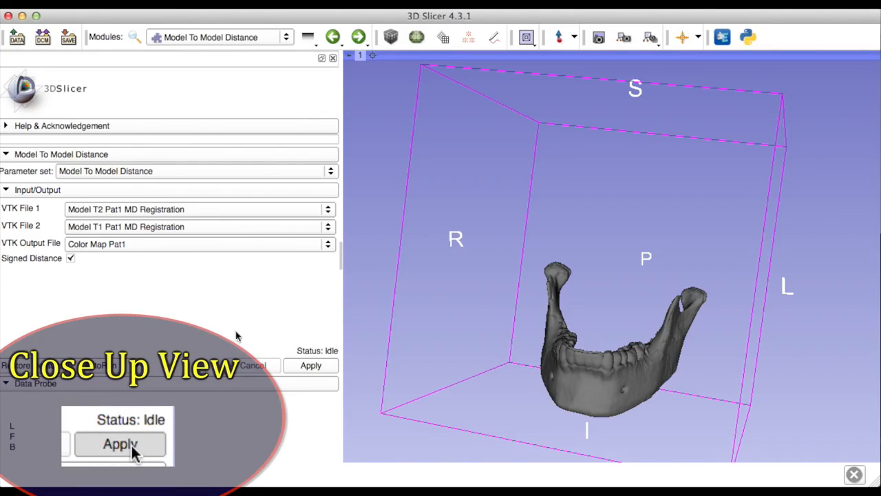
pyautogui.click(318, 369)
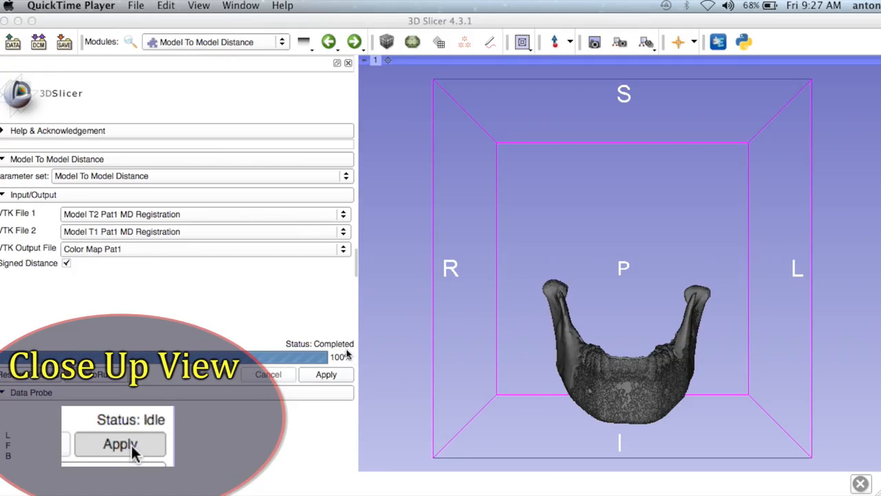
# Step: In the save settings, exclude the 2014-08-22-Scene.mrml file and choose the Poly Data (.vtk) format for Color Map Pat1
pyautogui.click(69, 47)
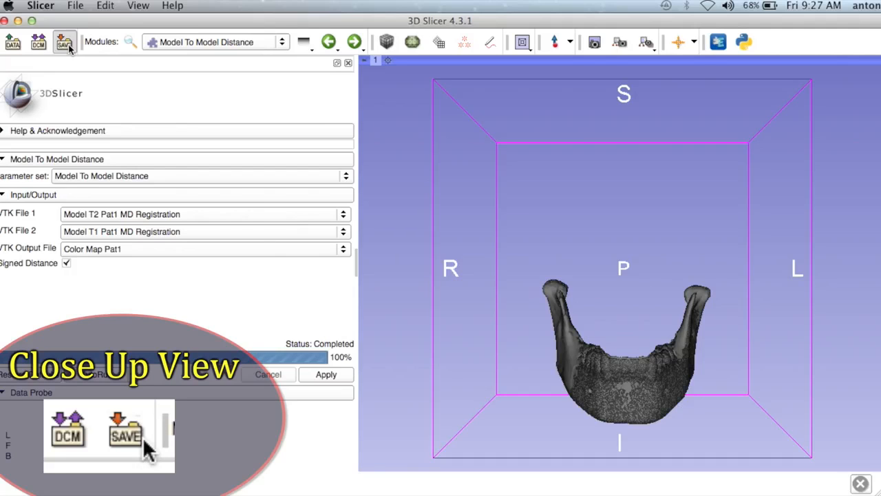
pyautogui.click(69, 47)
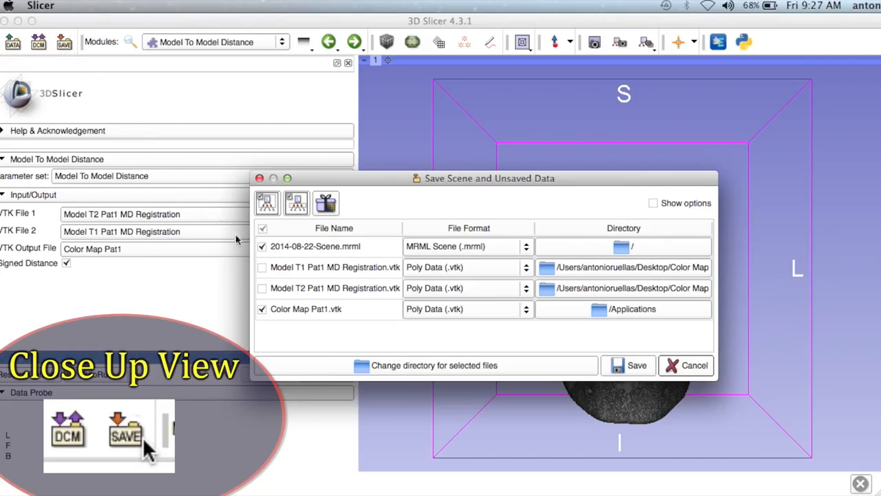
pyautogui.click(262, 246)
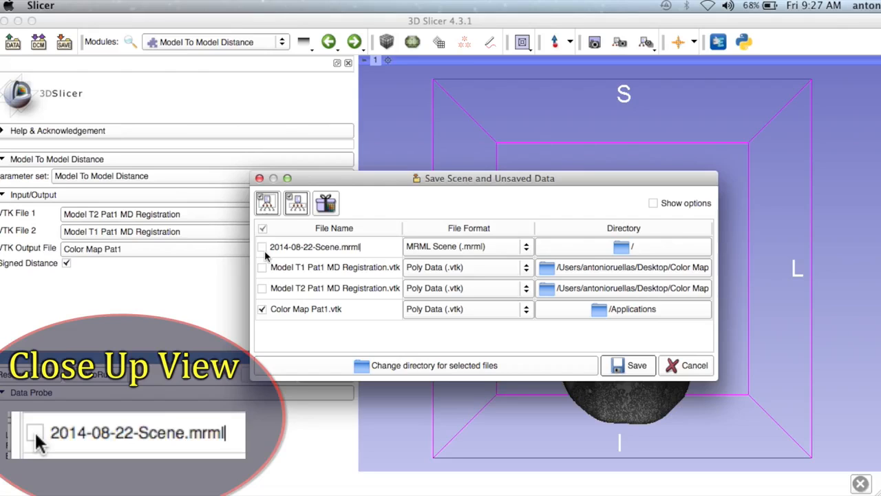
pyautogui.doubleClick(317, 308)
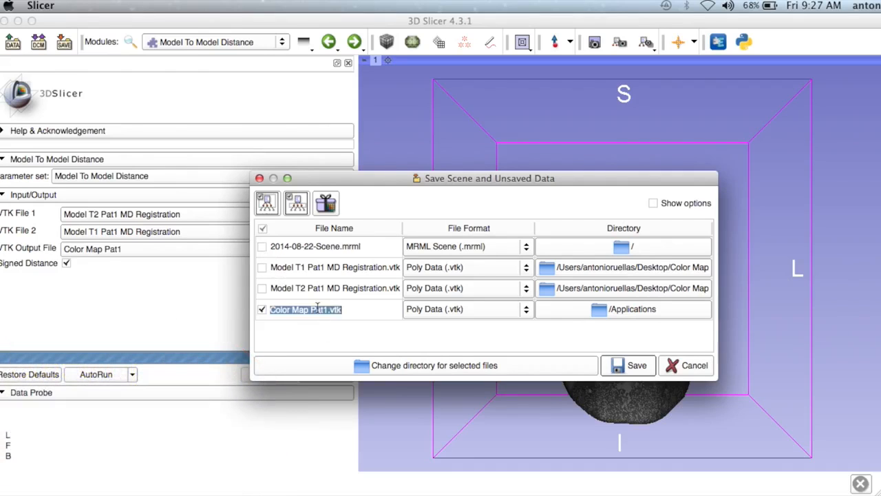
pyautogui.click(317, 308)
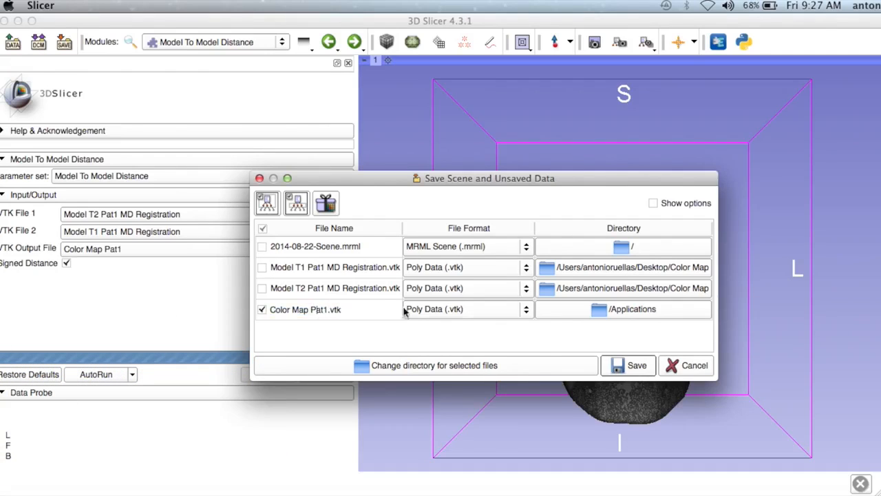
pyautogui.click(521, 309)
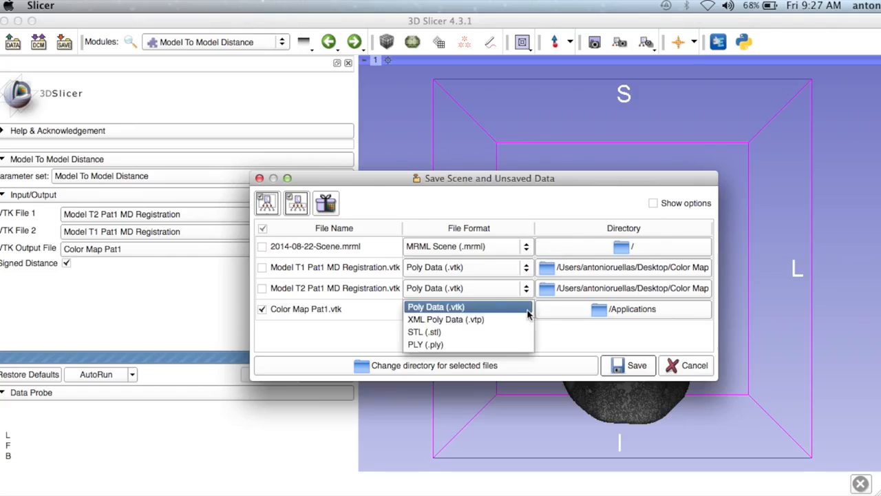
pyautogui.click(453, 312)
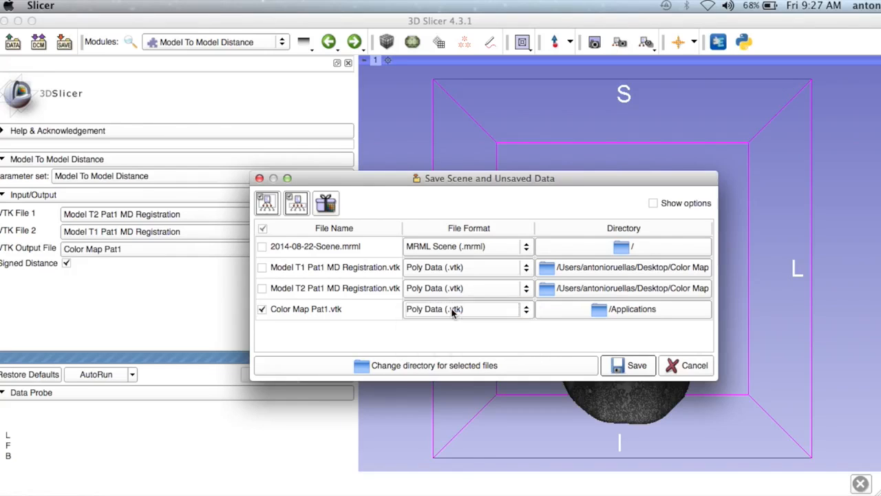
# Step: Save Color Map Pat1.vtk in the Color Map folder on the Desktop
pyautogui.click(433, 370)
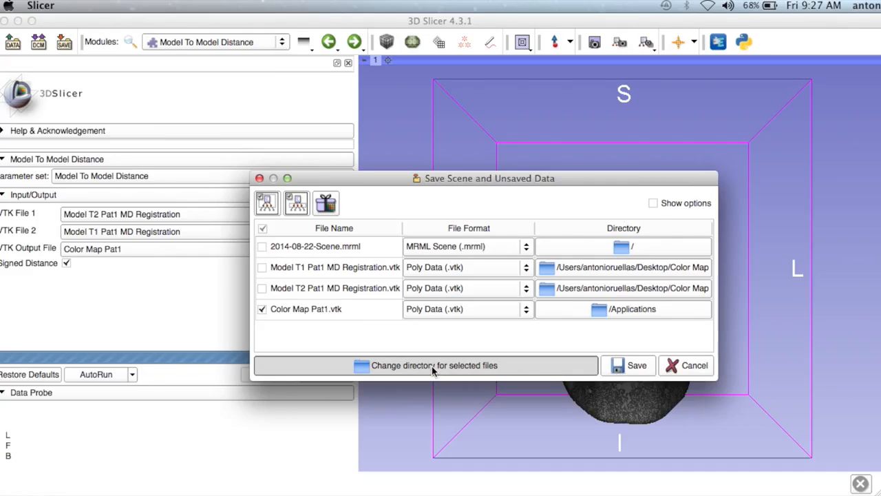
pyautogui.click(325, 164)
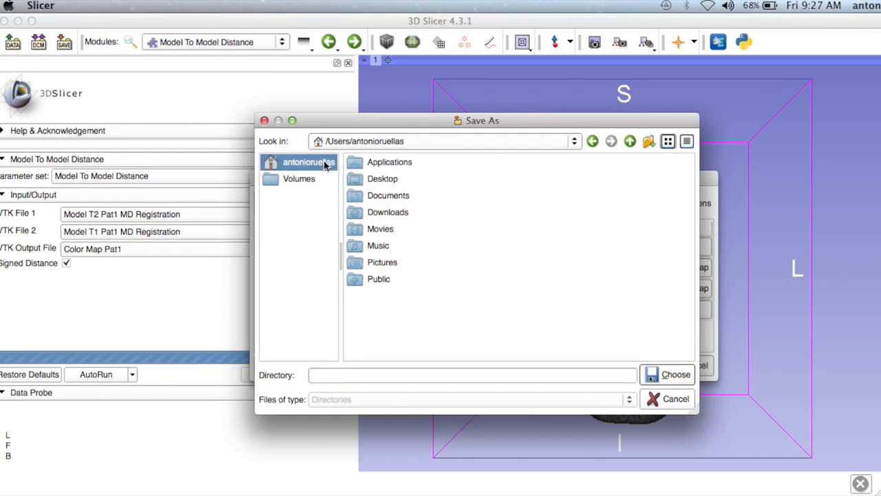
pyautogui.doubleClick(381, 179)
pyautogui.click(371, 162)
pyautogui.doubleClick(371, 162)
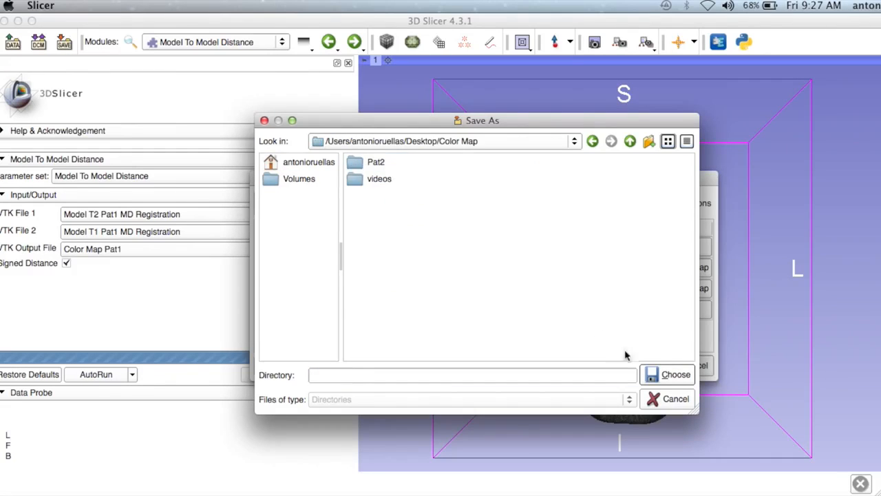
pyautogui.click(666, 374)
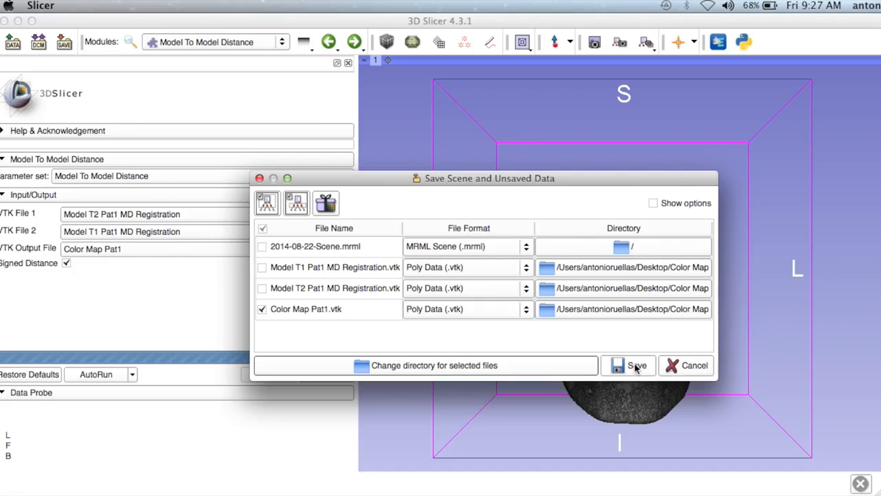
pyautogui.click(635, 366)
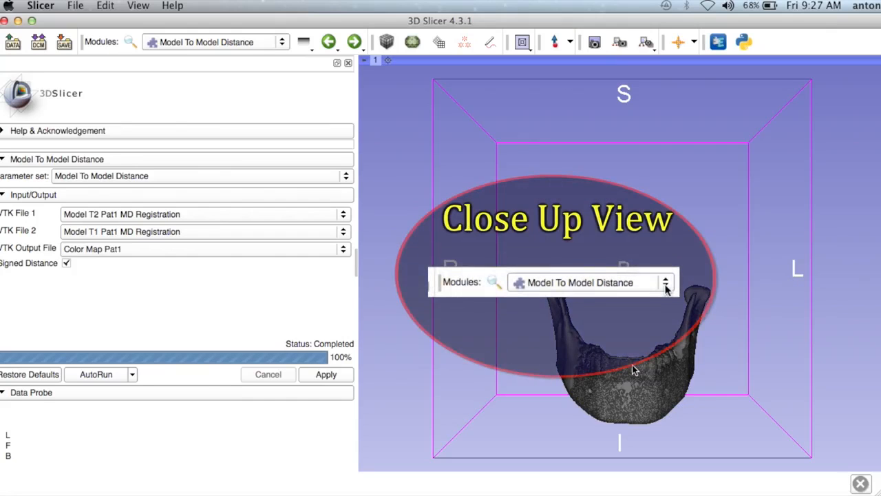
# Step: Open the ShapePopulationViewer module from the Surface Models category
pyautogui.click(282, 43)
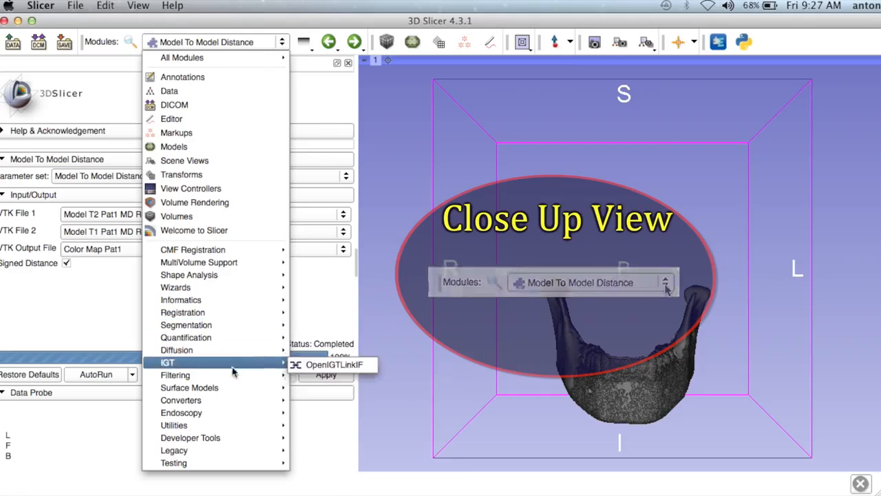
pyautogui.moveTo(225, 378)
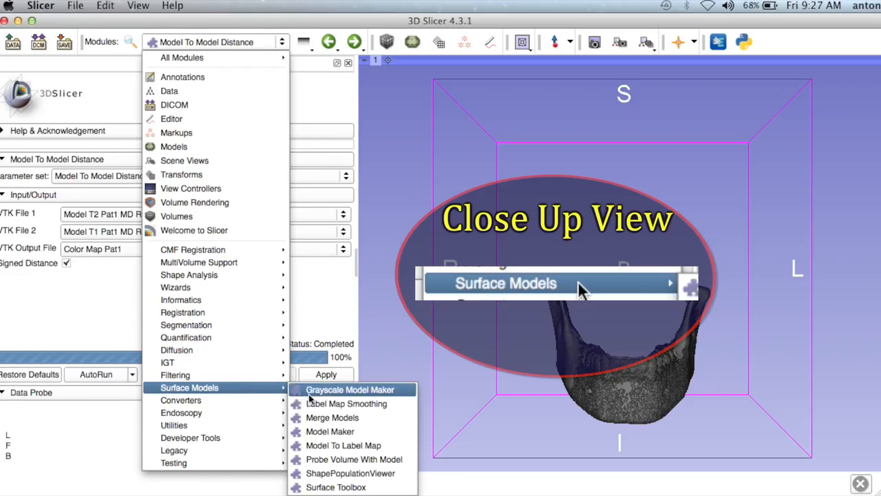
pyautogui.click(334, 475)
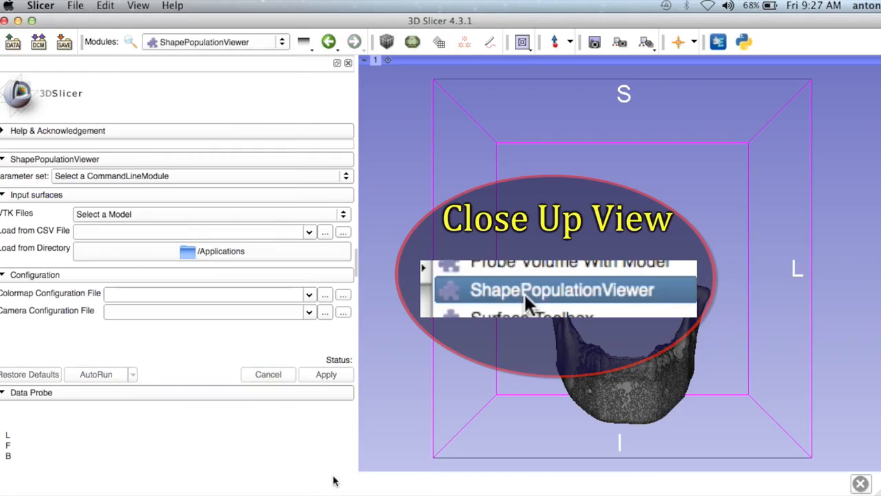
# Step: Create a new CommandLineModule parameter set and run ShapePopulationViewer with it
pyautogui.click(312, 177)
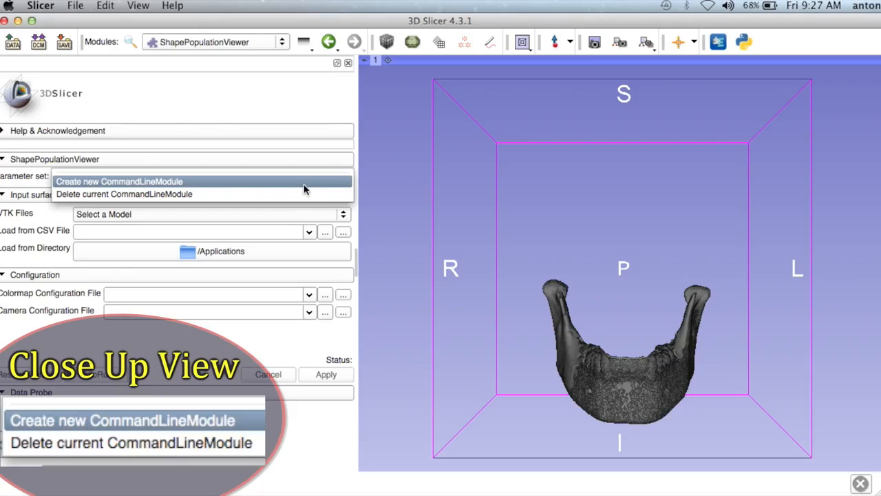
pyautogui.click(304, 183)
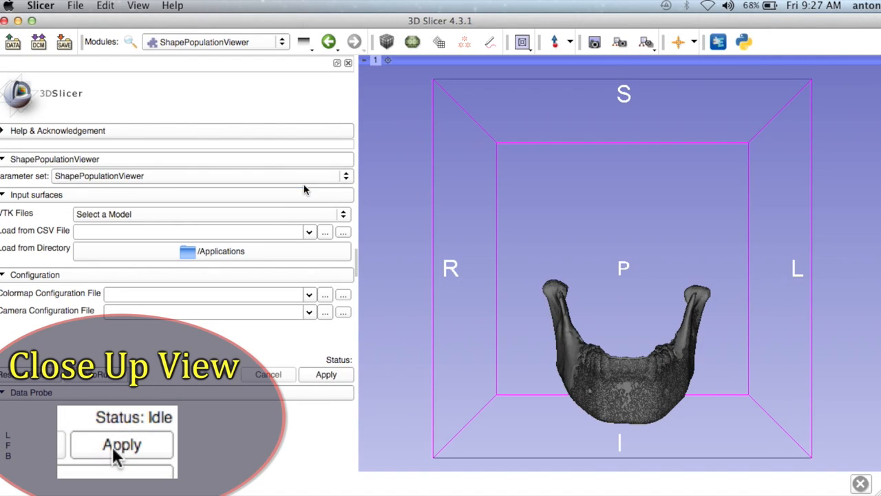
pyautogui.click(324, 376)
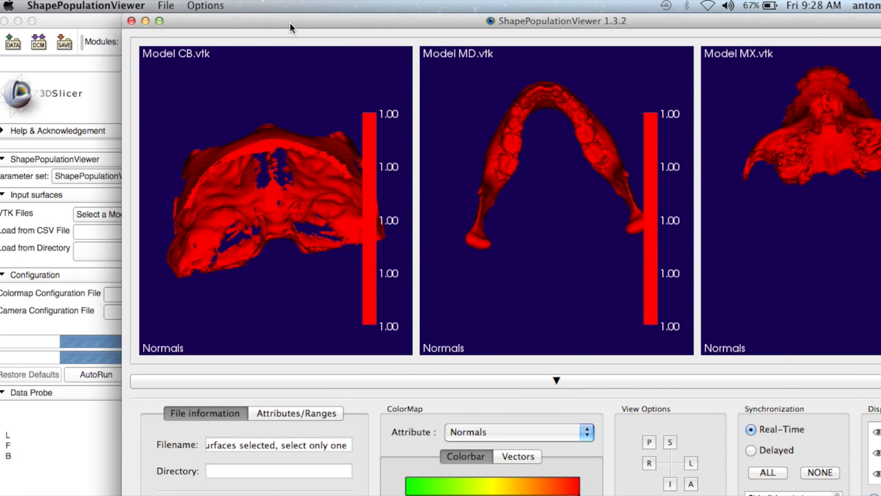
# Step: Fit the ShapePopulationViewer window on the screen and delete all the models loaded in it
pyautogui.moveTo(290, 24); pyautogui.dragTo(174, 23)
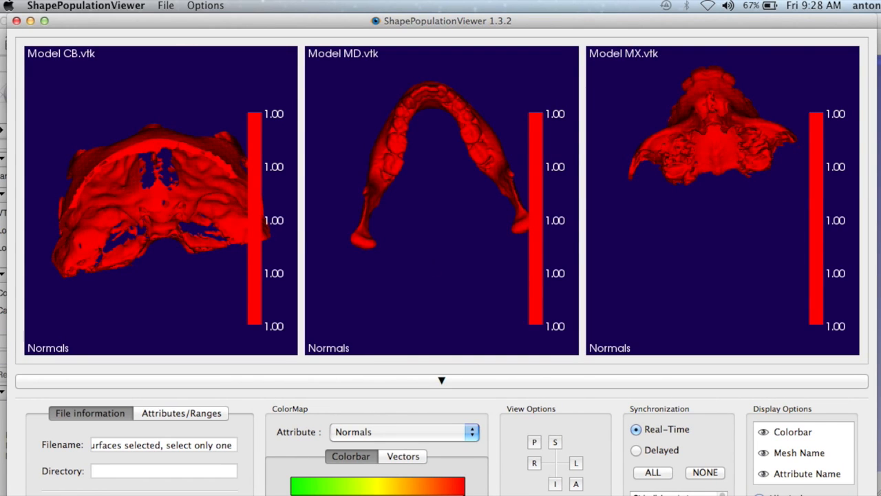
pyautogui.moveTo(873, 495); pyautogui.dragTo(836, 487)
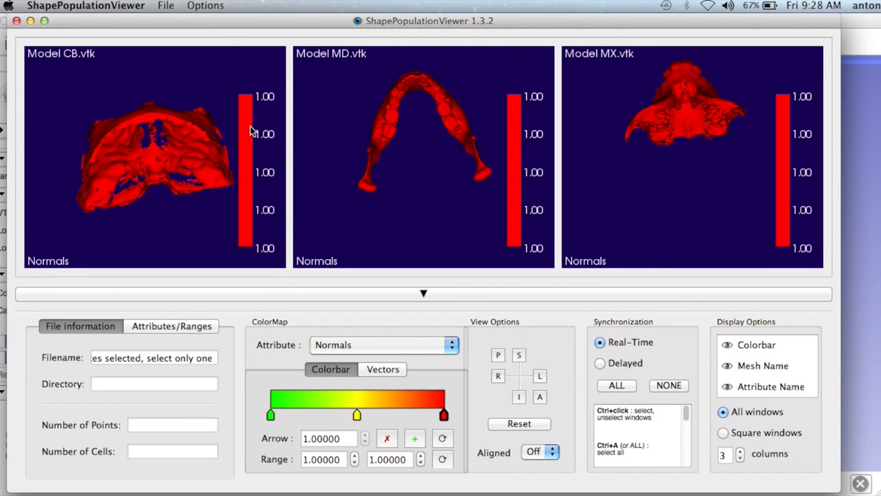
pyautogui.click(210, 7)
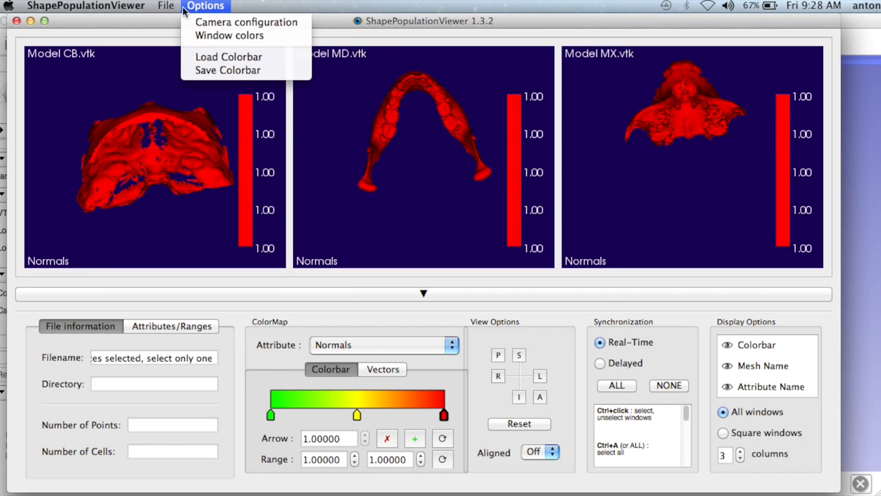
pyautogui.moveTo(169, 7)
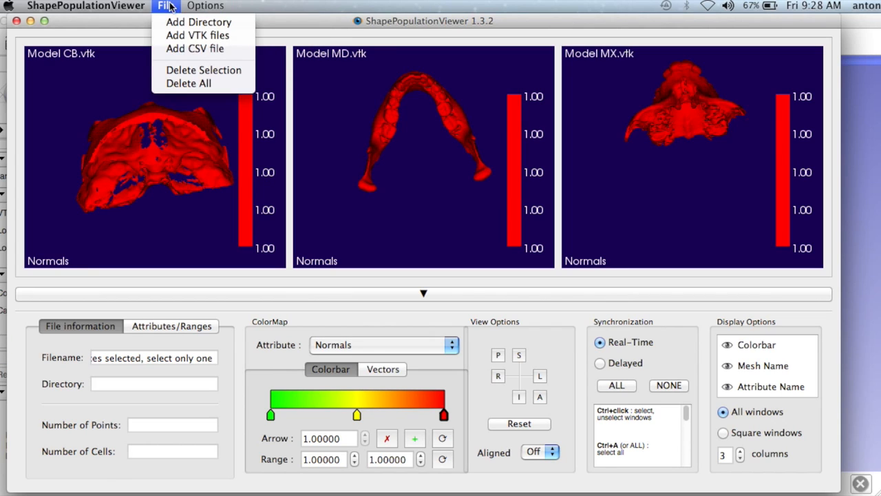
pyautogui.click(177, 83)
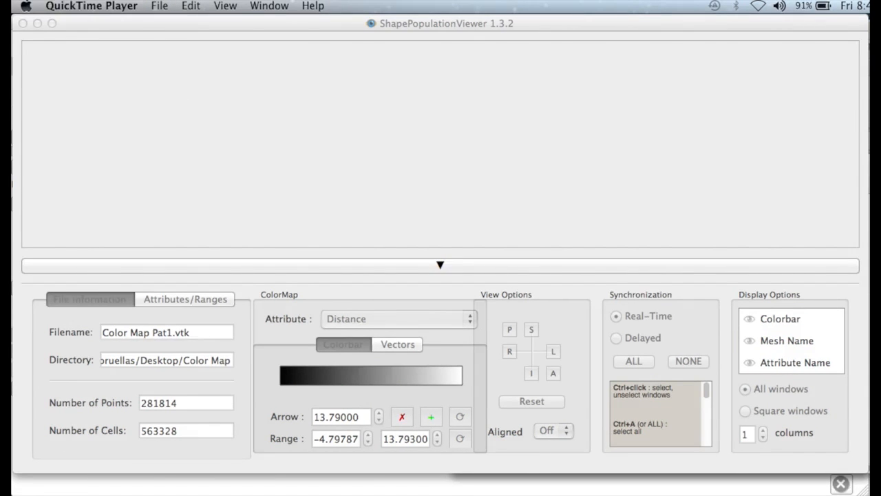
# Step: Load Color Map Pat1.vtk from the Color Map folder on the Desktop into ShapePopulationViewer
pyautogui.click(869, 331)
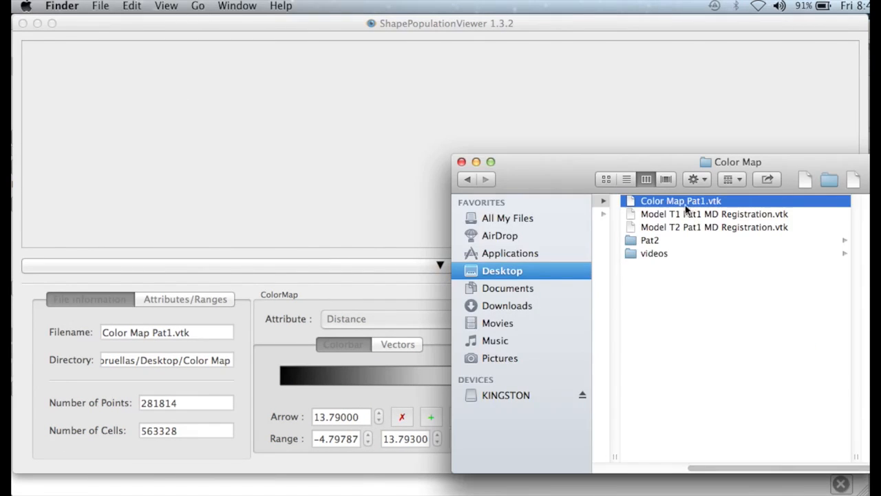
pyautogui.moveTo(664, 201); pyautogui.dragTo(254, 120)
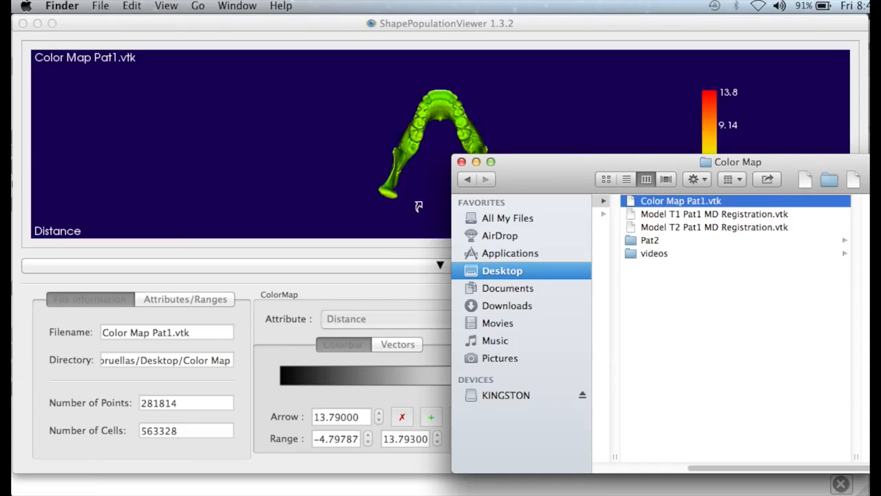
pyautogui.click(276, 187)
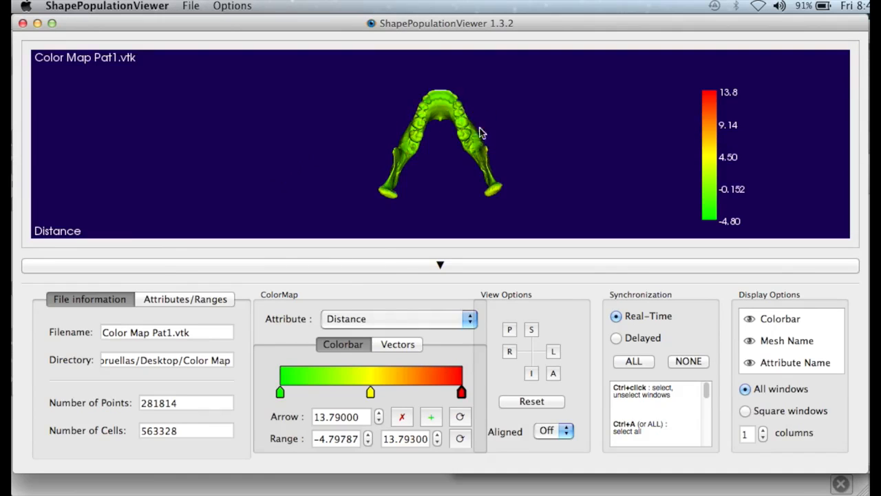
# Step: Set the Selected Color of the display windows to black in the window color configuration
pyautogui.moveTo(480, 133); pyautogui.dragTo(491, 160)
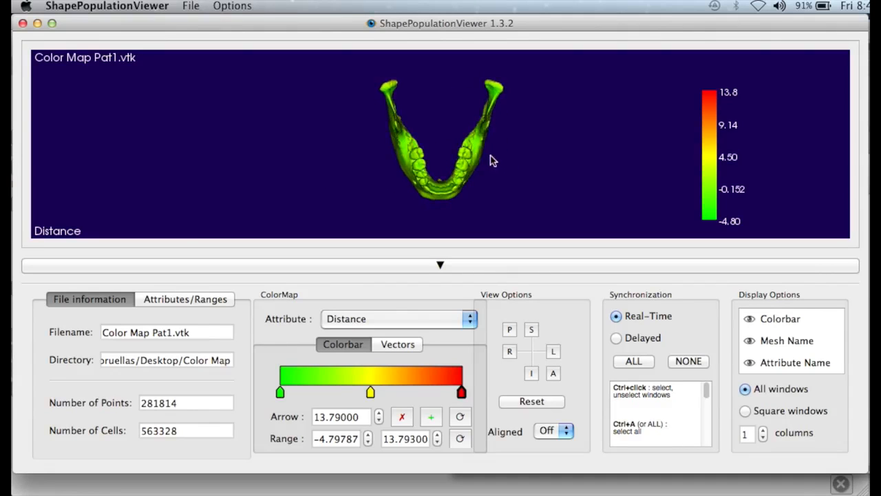
pyautogui.moveTo(464, 154); pyautogui.dragTo(482, 128, button='right')
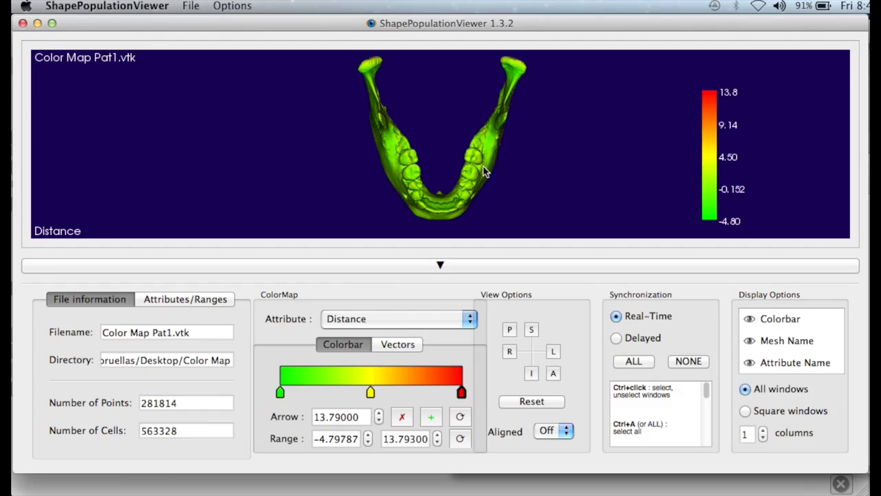
pyautogui.moveTo(484, 172); pyautogui.dragTo(628, 176, button='middle')
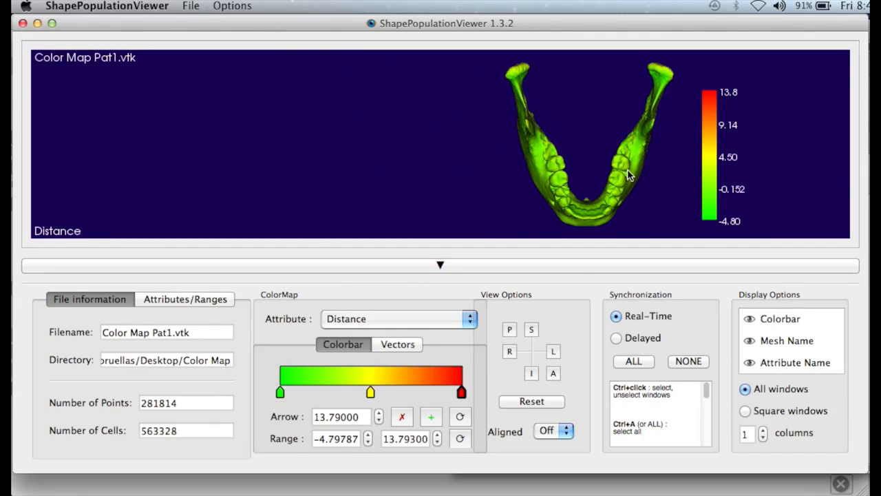
pyautogui.click(241, 8)
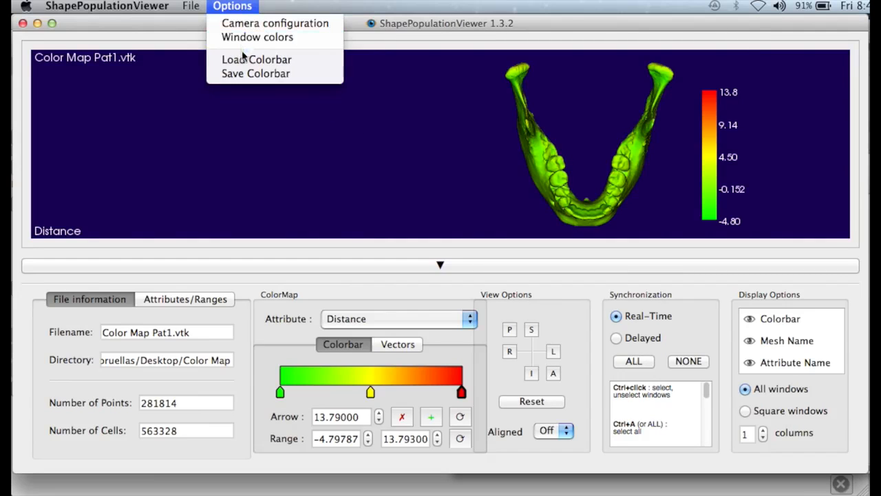
pyautogui.click(248, 37)
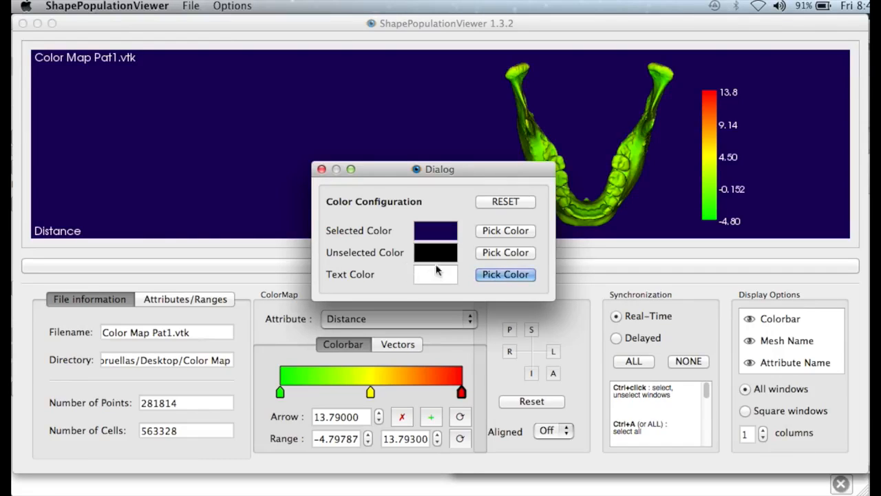
pyautogui.click(483, 234)
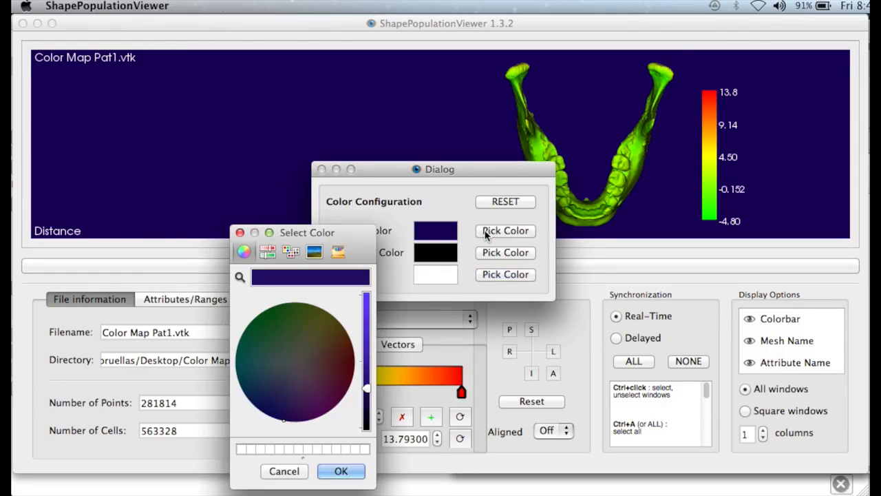
pyautogui.click(368, 426)
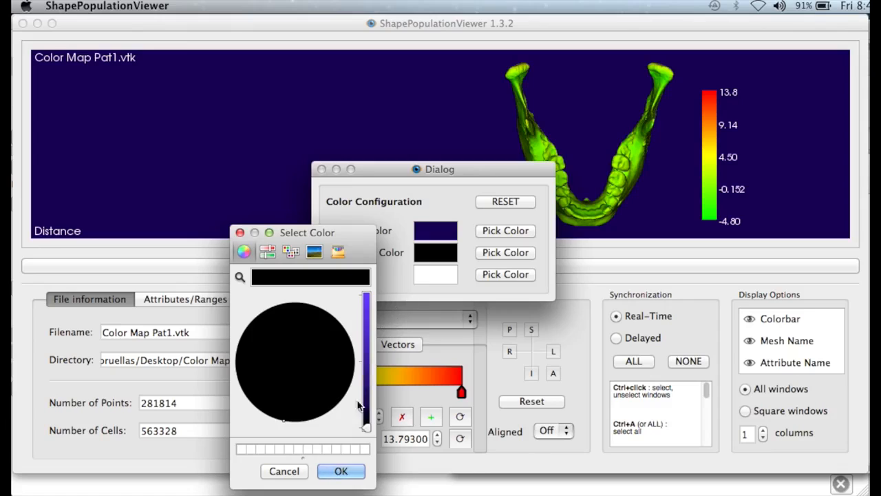
pyautogui.click(343, 471)
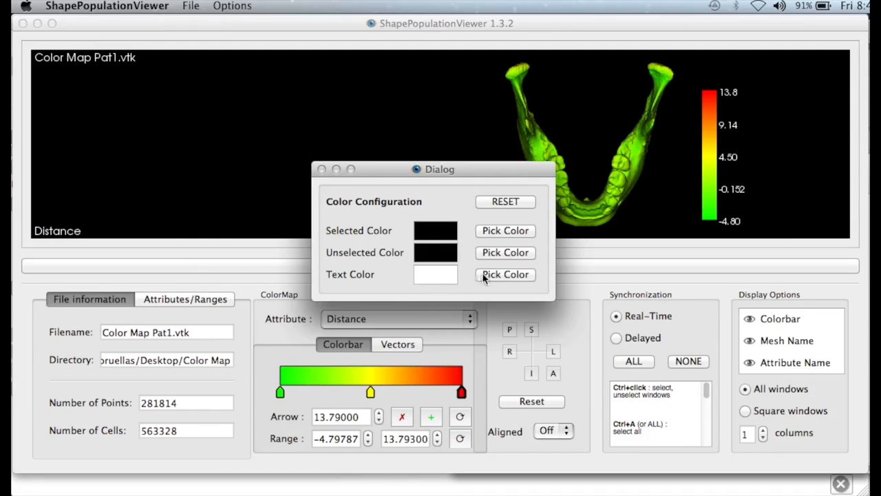
pyautogui.click(321, 170)
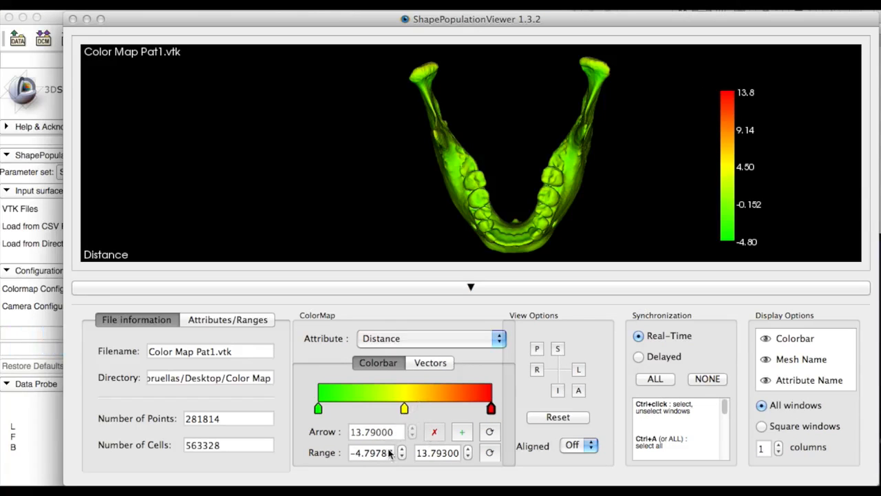
# Step: Set the range of the Distance colorbar from -3.5 to 3.5
pyautogui.moveTo(393, 455); pyautogui.dragTo(343, 457)
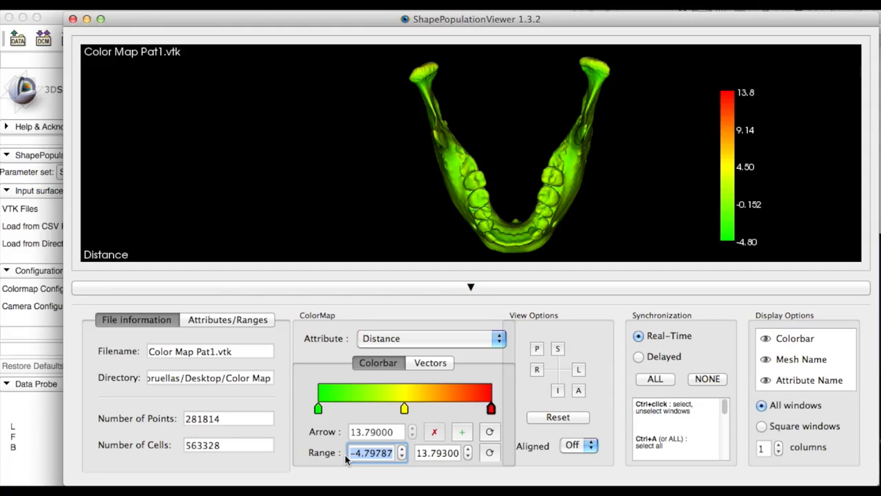
pyautogui.write('-3.5')
pyautogui.press('Return')
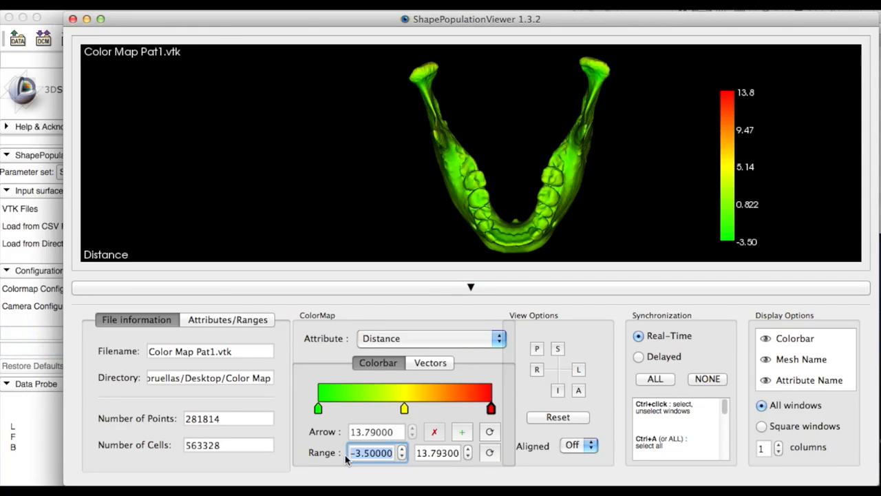
pyautogui.press('Tab')
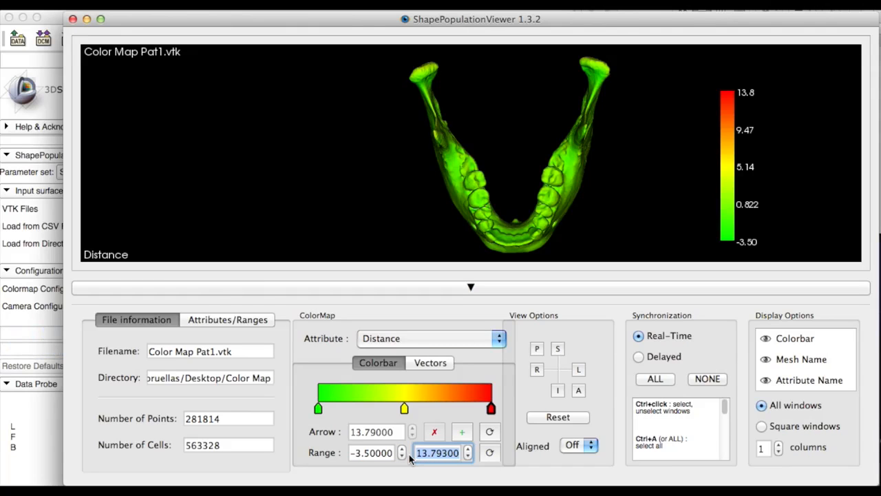
pyautogui.write('3.5')
pyautogui.press('Return')
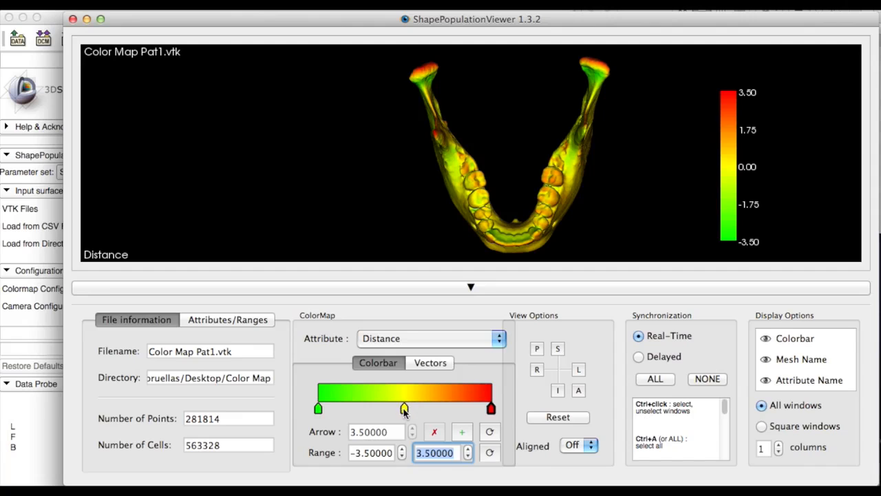
# Step: Shift the colorbar's yellow arrow toward the red end and set the green arrow to 0
pyautogui.moveTo(405, 408); pyautogui.dragTo(455, 407)
pyautogui.moveTo(319, 409); pyautogui.dragTo(406, 409)
pyautogui.doubleClick(352, 432)
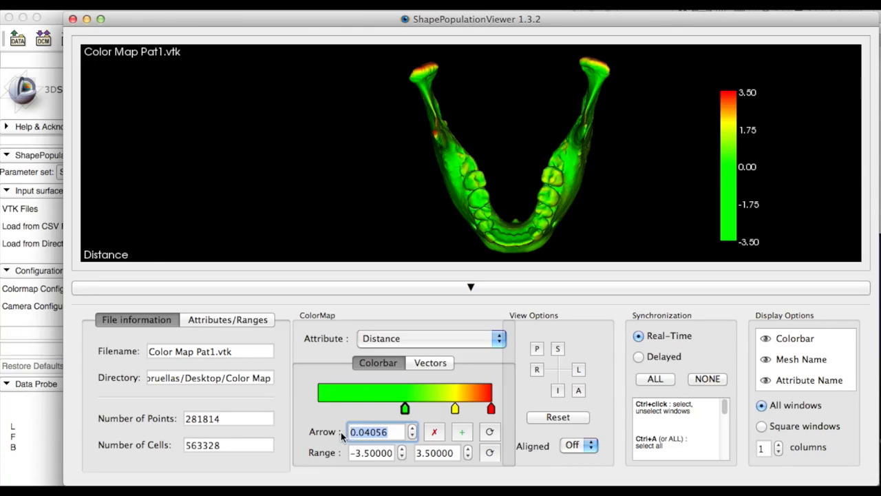
pyautogui.write('0')
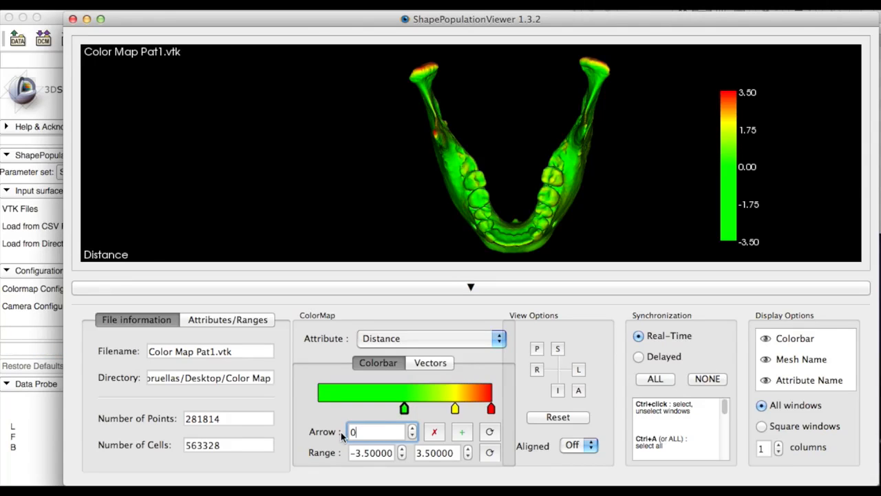
pyautogui.press('Return')
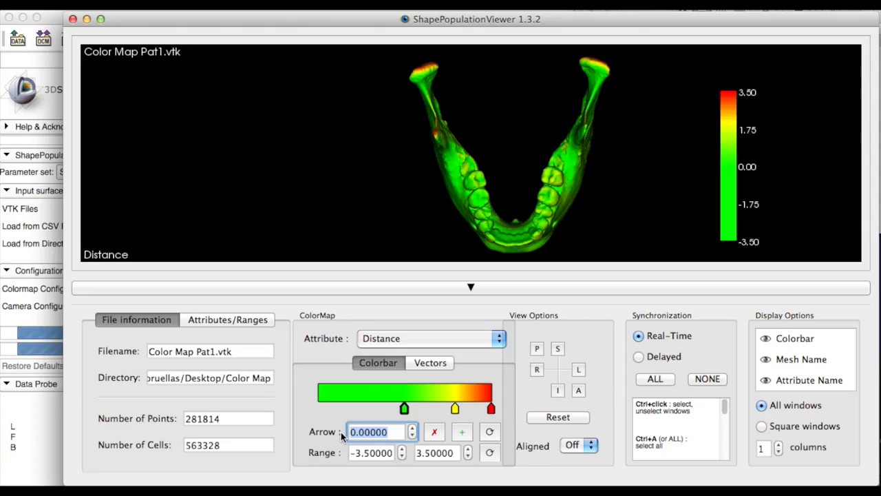
# Step: Set the colorbar's yellow arrow to 1.75
pyautogui.click(455, 409)
pyautogui.moveTo(455, 409); pyautogui.dragTo(456, 409)
pyautogui.moveTo(390, 432); pyautogui.dragTo(357, 433)
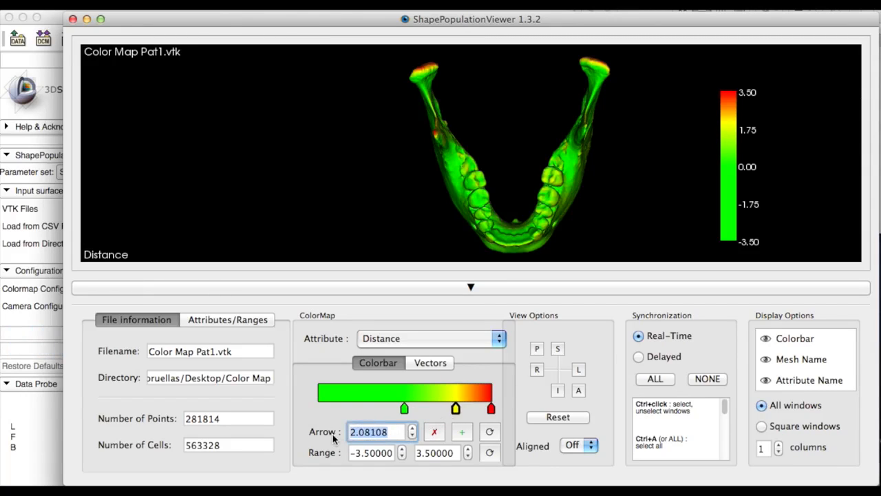
pyautogui.write('1.')
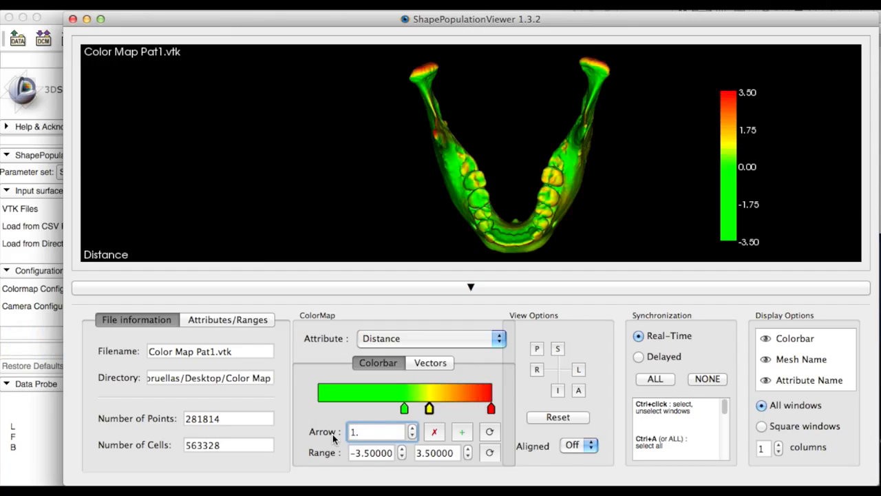
pyautogui.write('75')
pyautogui.press('Return')
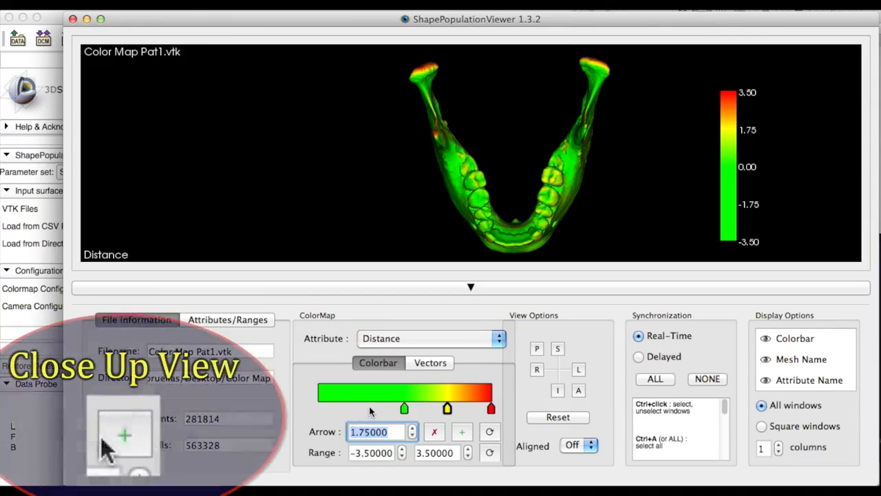
# Step: Add a new dark blue arrow to the Distance colorbar
pyautogui.click(370, 411)
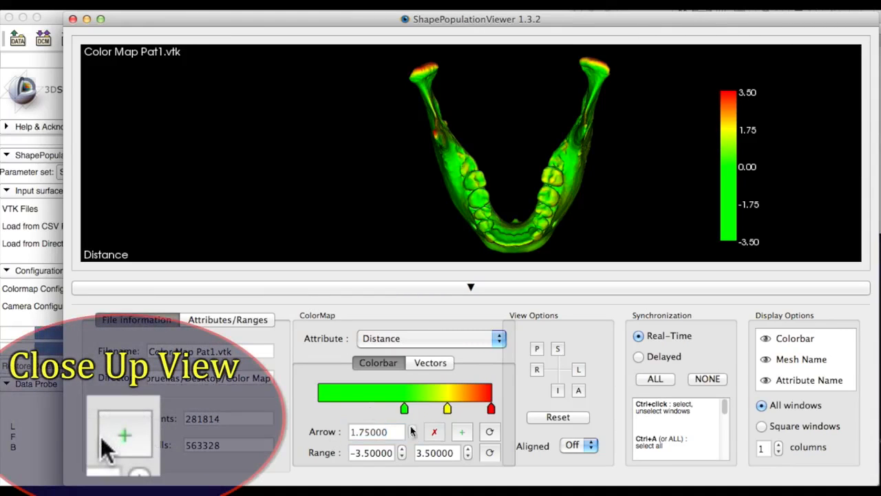
pyautogui.click(462, 432)
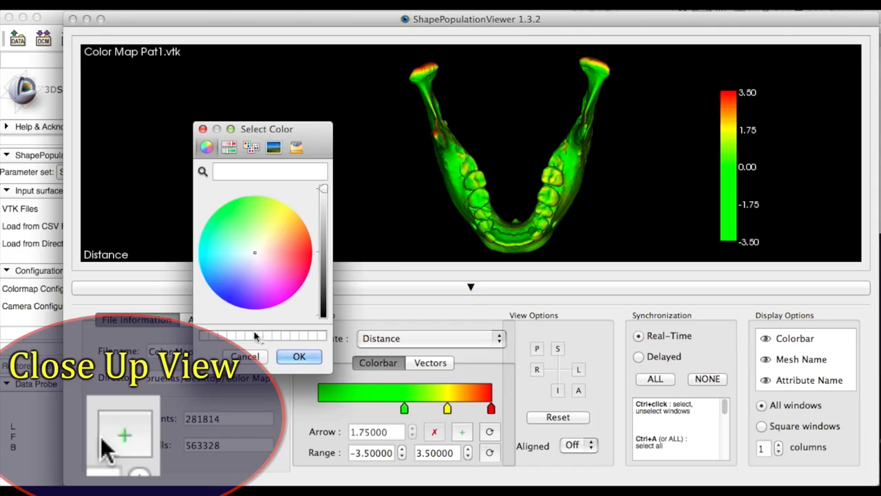
pyautogui.click(231, 298)
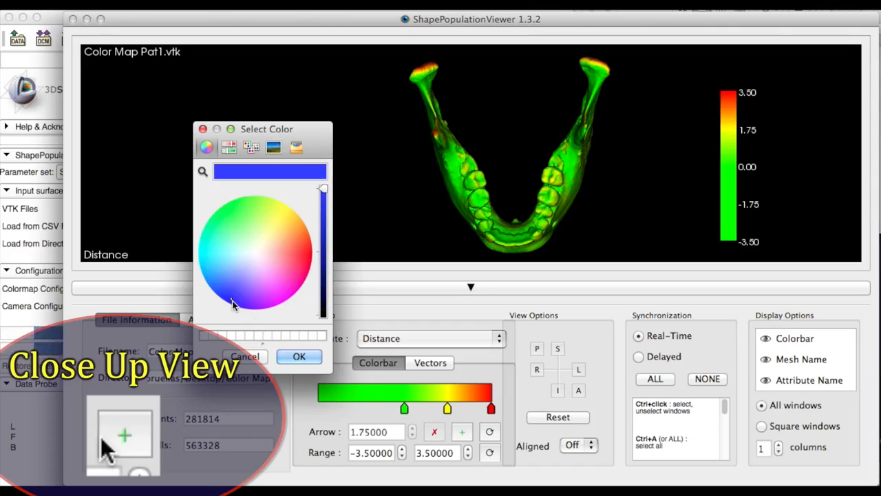
pyautogui.click(323, 255)
pyautogui.click(297, 357)
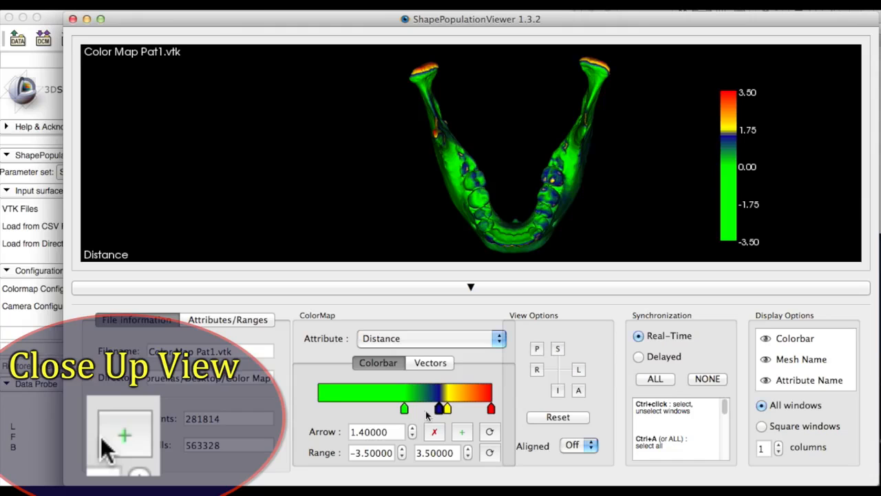
# Step: Set the Distance colorbar's dark blue arrow to -3.5
pyautogui.moveTo(438, 409); pyautogui.dragTo(326, 409)
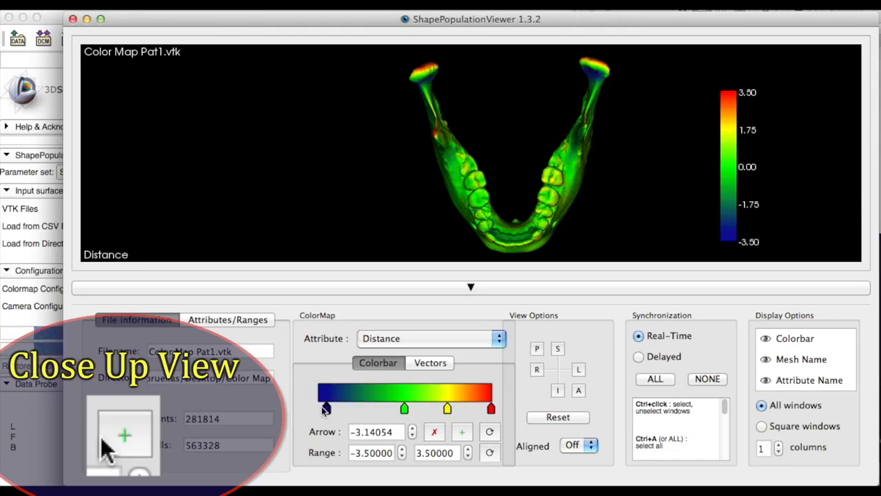
pyautogui.click(395, 431)
pyautogui.moveTo(396, 432); pyautogui.dragTo(346, 431)
pyautogui.write('-')
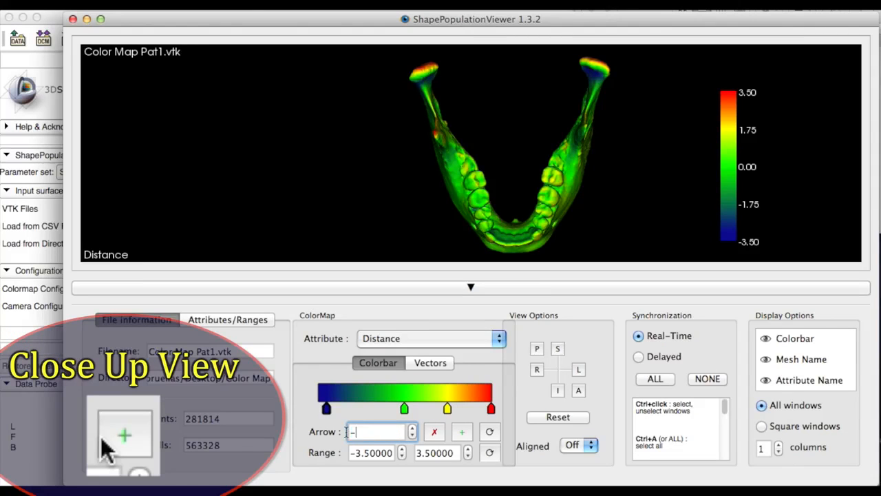
pyautogui.write('3.5')
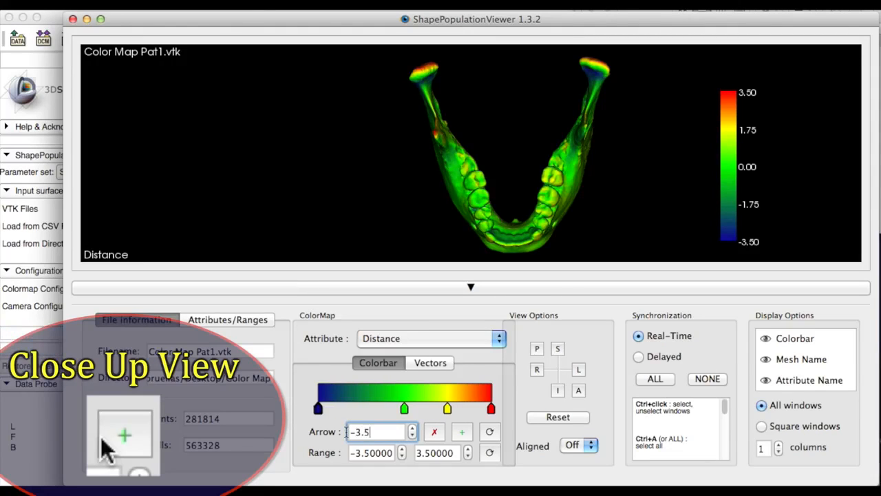
pyautogui.press('Return')
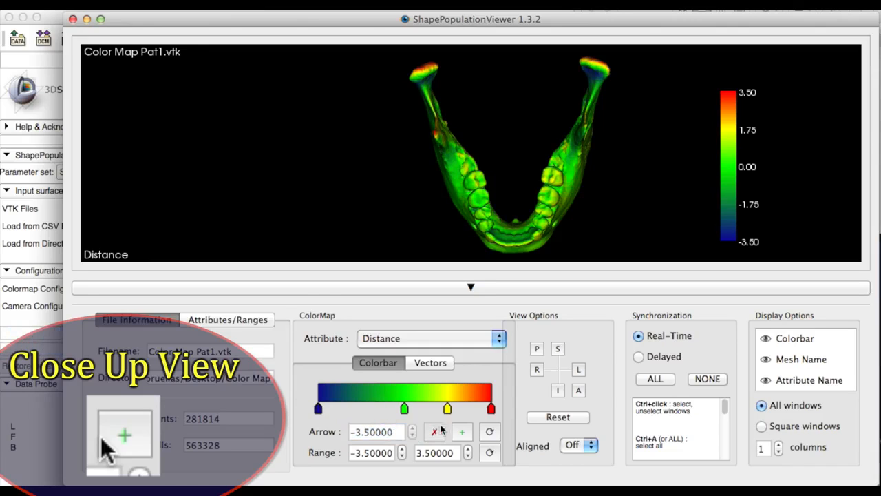
# Step: Add a new light cyan arrow to the Distance colorbar
pyautogui.click(462, 432)
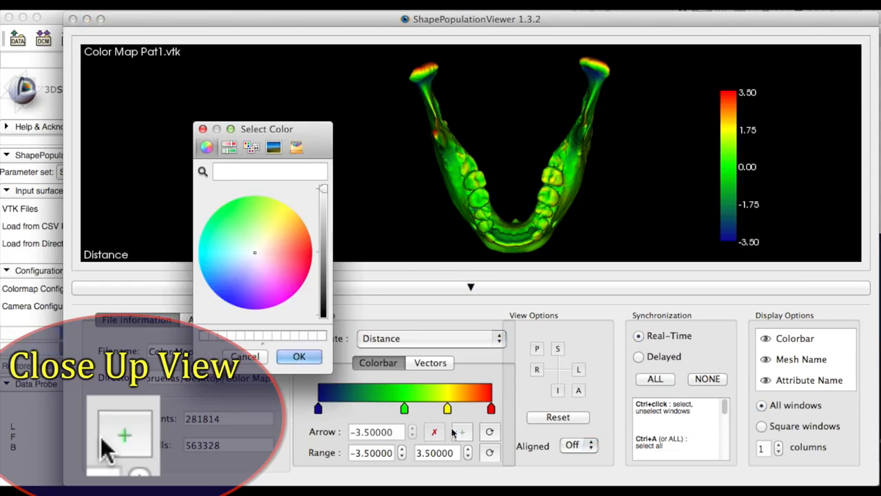
pyautogui.click(212, 253)
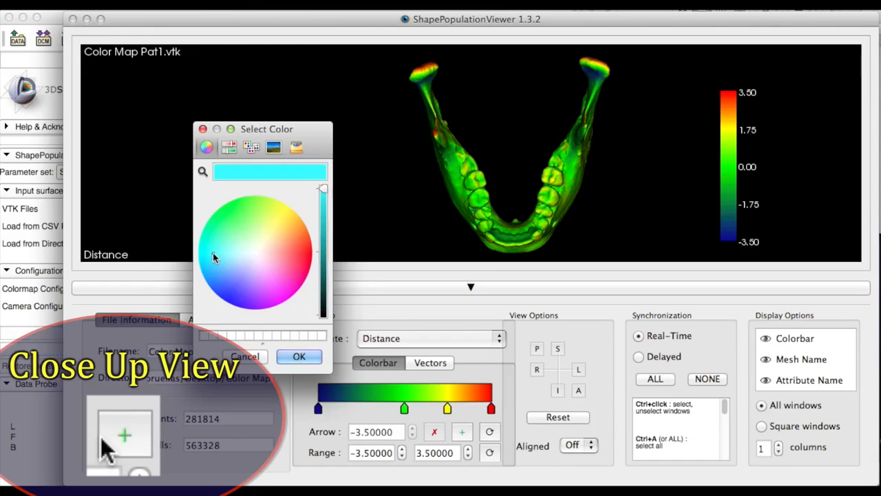
pyautogui.click(299, 357)
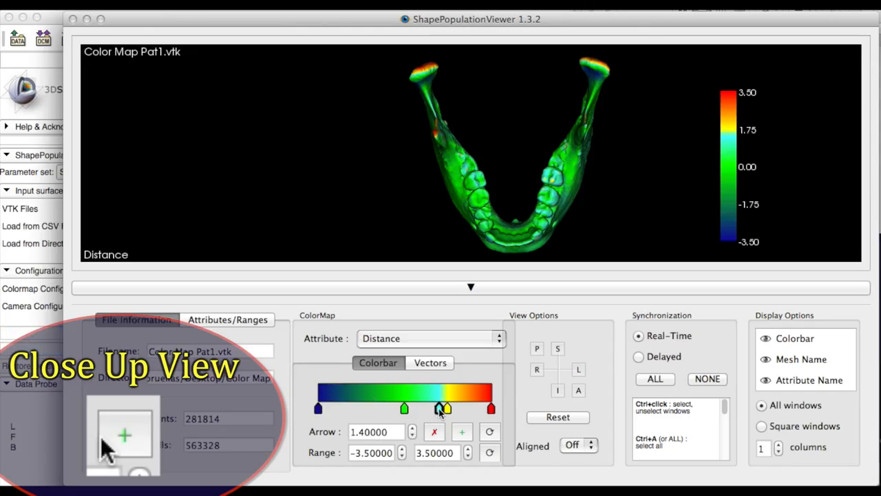
# Step: Move the cyan arrow between the dark blue and green arrows and set it to -1.75
pyautogui.moveTo(439, 410); pyautogui.dragTo(363, 409)
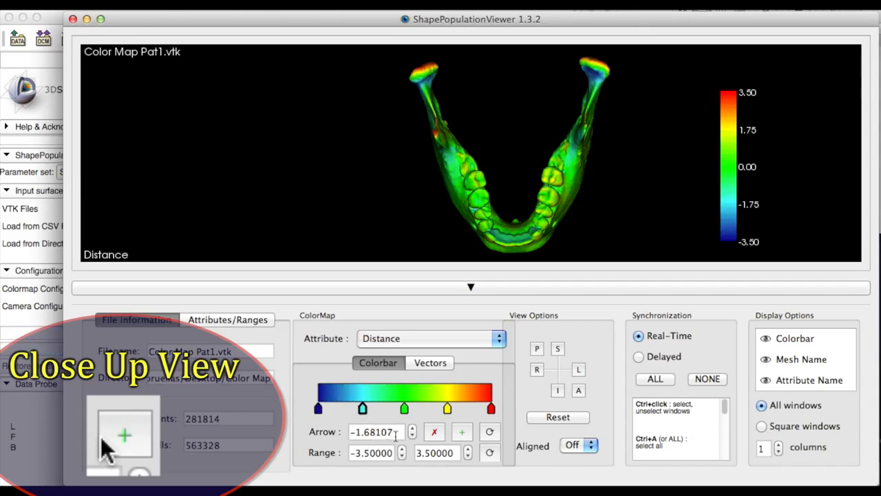
pyautogui.doubleClick(396, 431)
pyautogui.write('-')
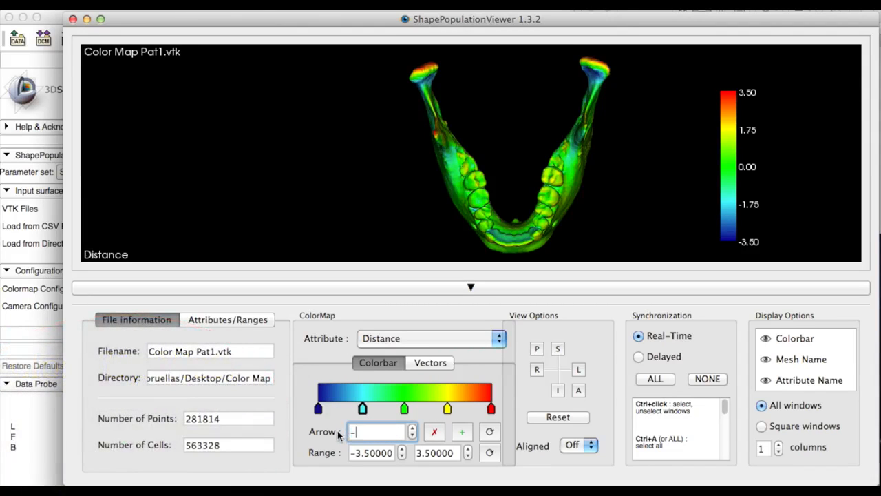
pyautogui.write('1.75')
pyautogui.press('Return')
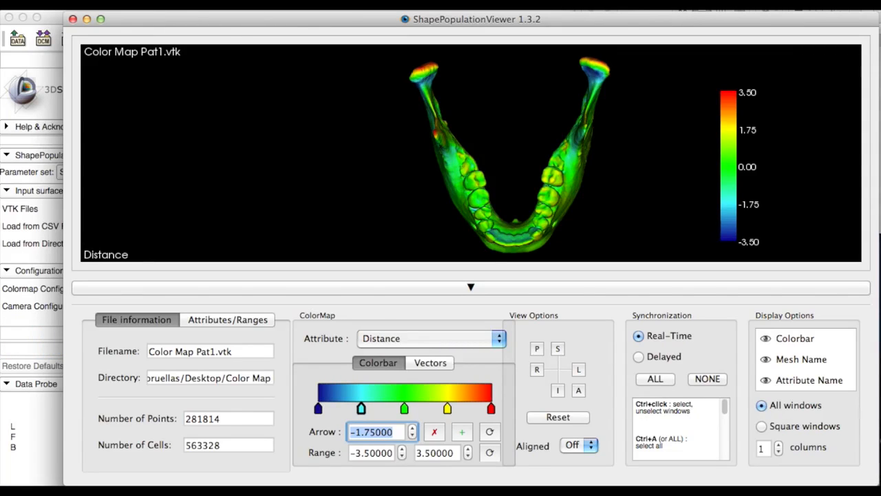
# Step: Examine the mandible's color map up close around the teeth, ramus and condyle, and compare it with the superimposed models in the 3D view
pyautogui.moveTo(451, 164); pyautogui.dragTo(444, 215)
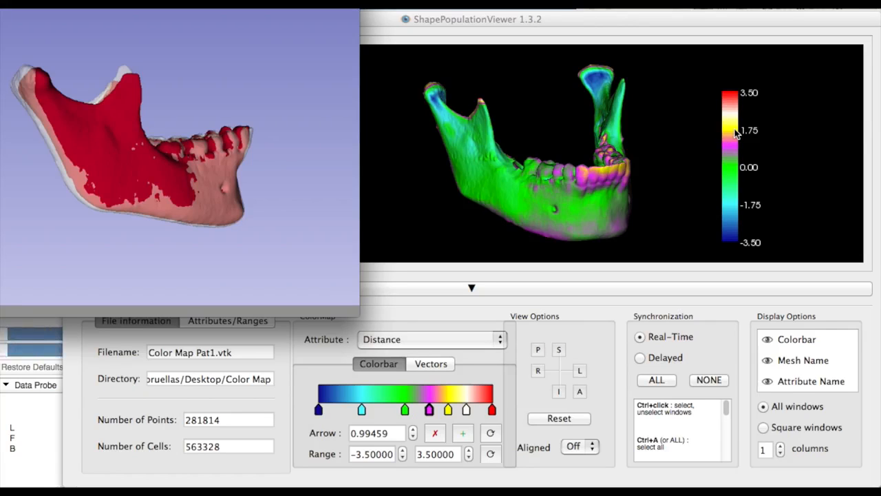
pyautogui.click(549, 180)
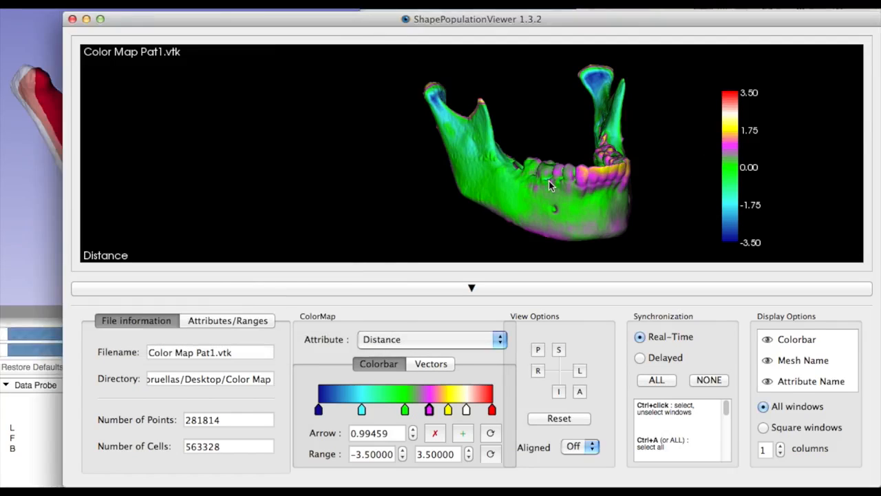
pyautogui.moveTo(548, 180); pyautogui.dragTo(574, 168)
pyautogui.moveTo(574, 168); pyautogui.dragTo(604, 100, button='right')
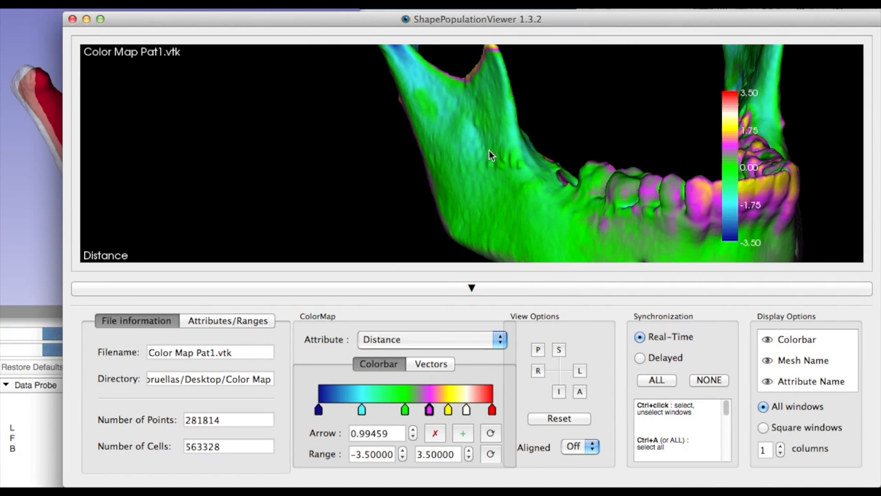
pyautogui.moveTo(492, 154); pyautogui.dragTo(448, 178)
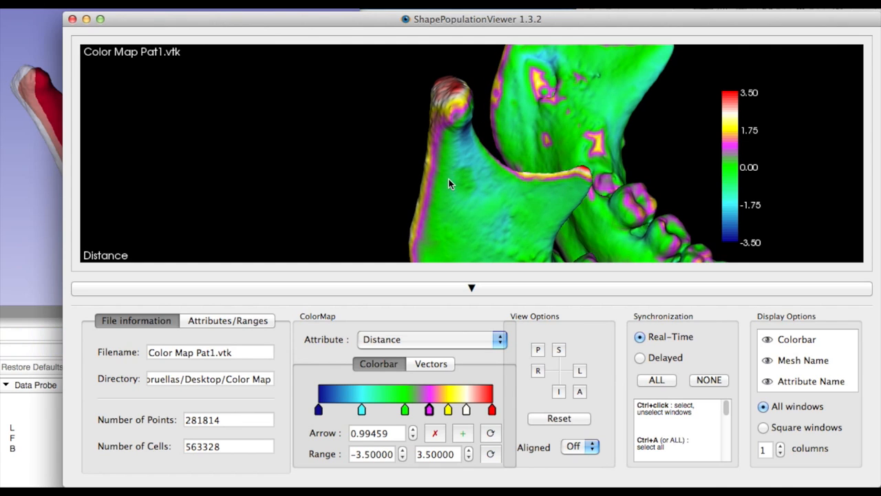
pyautogui.click(33, 124)
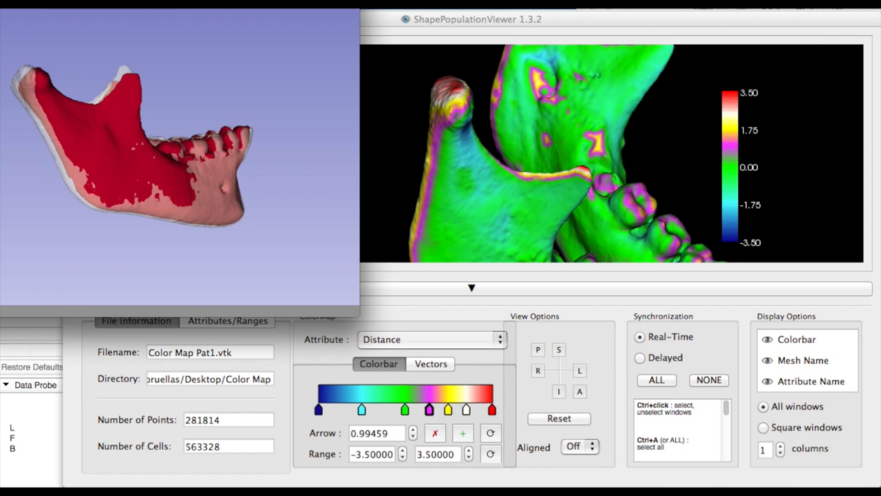